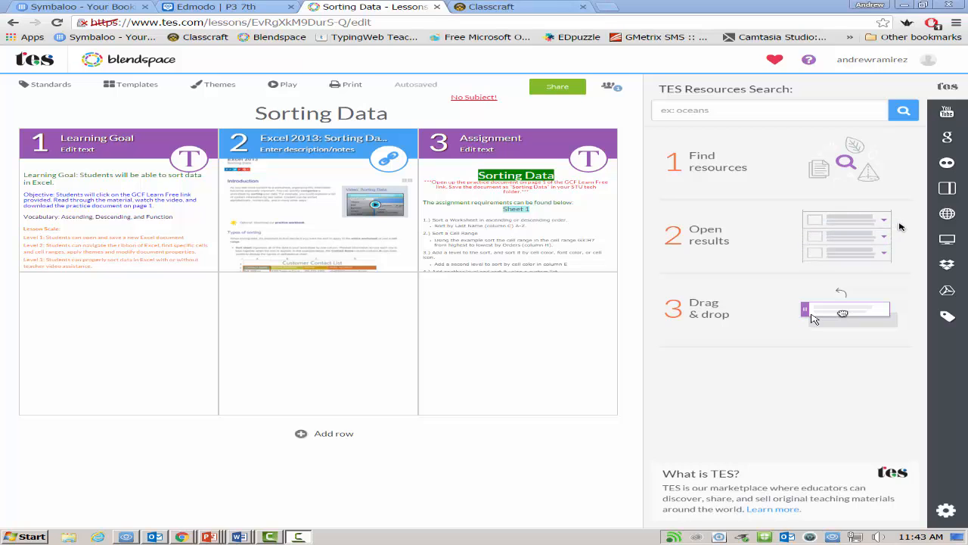
Step: Open the "Excel 2013: Sorting Data" resource from the Sorting Data lesson in a new tab
{"action": "left_click", "coordinate": [95, 256]}
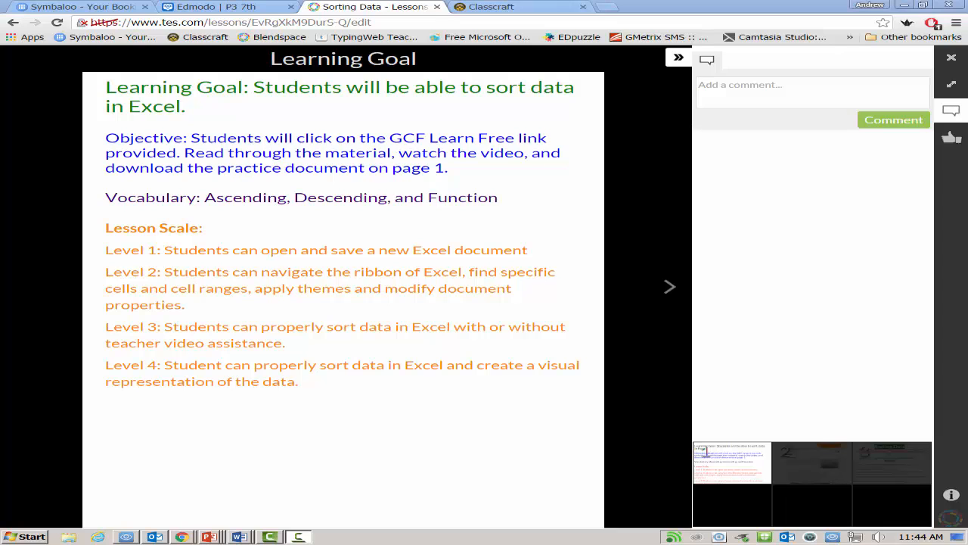
{"action": "left_click", "coordinate": [670, 286]}
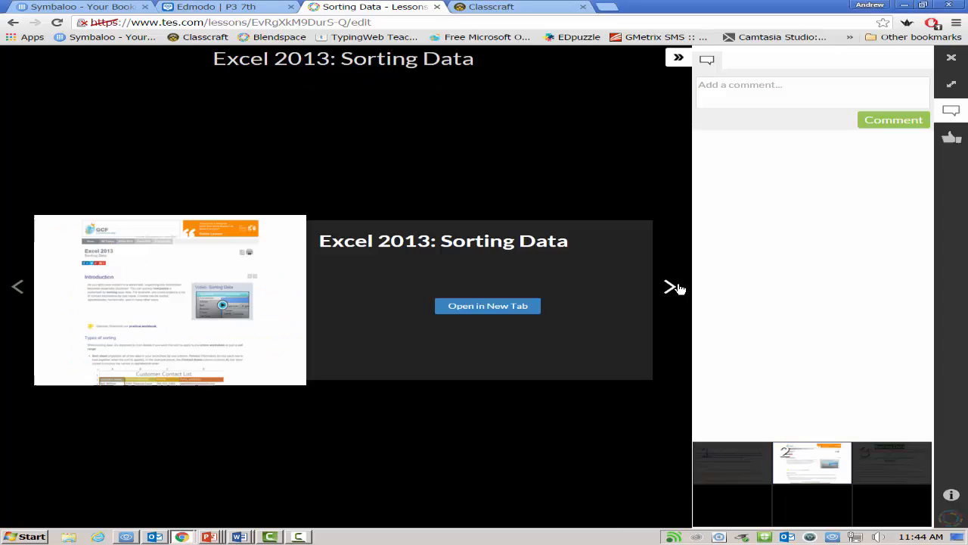
{"action": "left_click", "coordinate": [485, 315]}
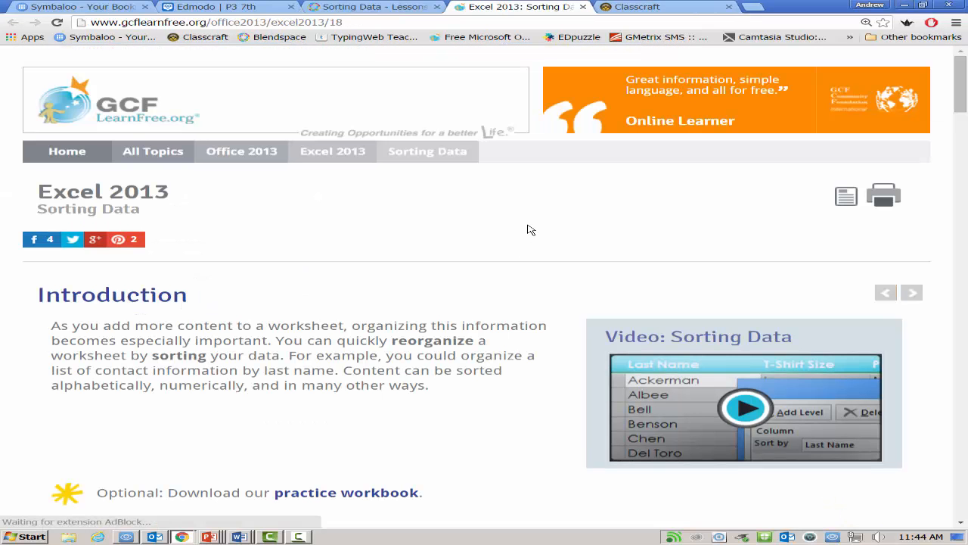
Step: Download the practice workbook from the GCF LearnFree page and enable editing for it in Excel
{"action": "scroll", "coordinate": [530, 229], "scroll_direction": "down", "scroll_amount": 2}
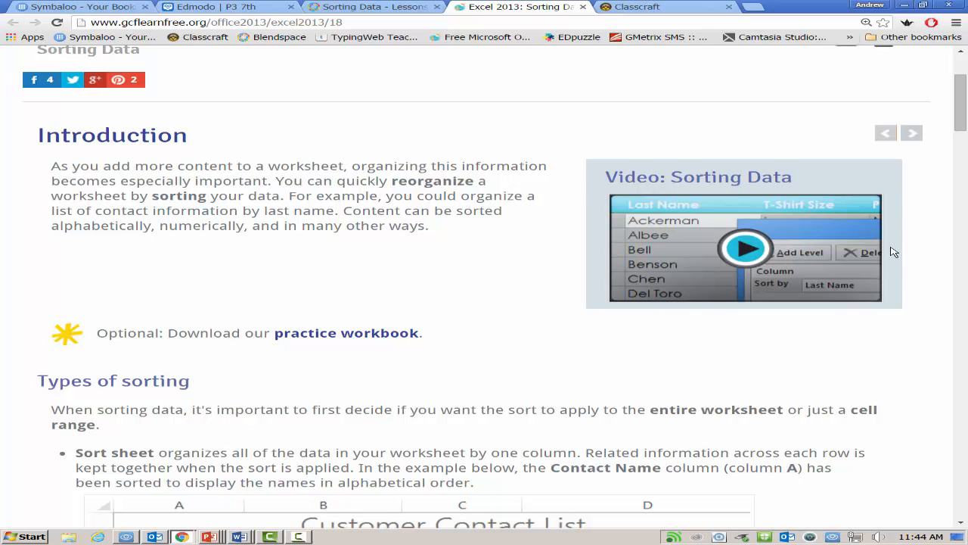
{"action": "scroll", "coordinate": [549, 266], "scroll_direction": "down", "scroll_amount": 2}
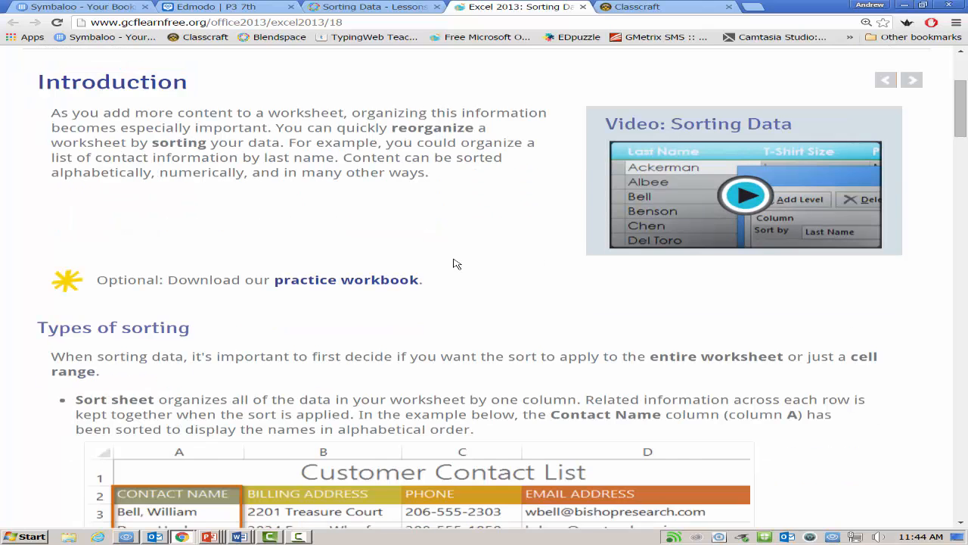
{"action": "left_click", "coordinate": [364, 227]}
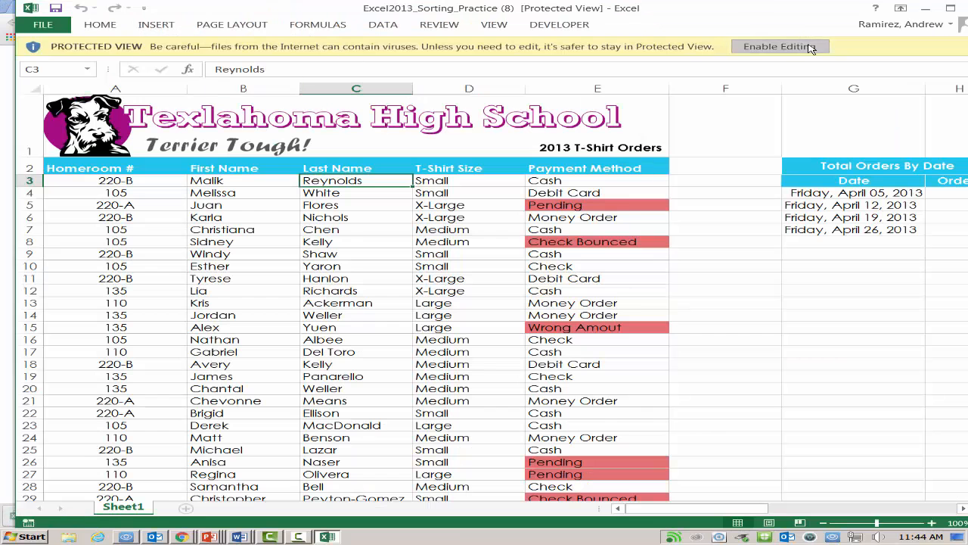
{"action": "left_click", "coordinate": [810, 47]}
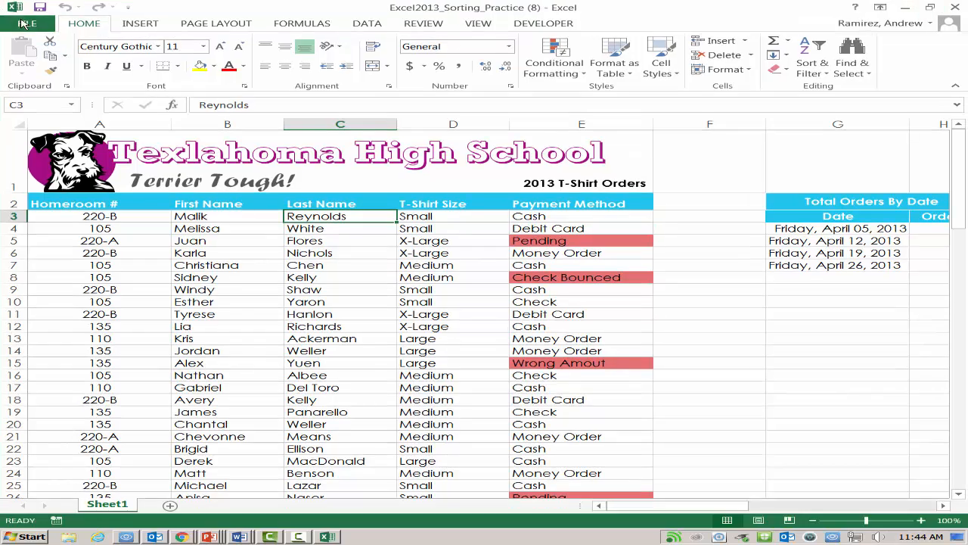
Step: Save a copy of the practice workbook to the Desktop under the name "Sorting Data"
{"action": "left_click", "coordinate": [25, 24]}
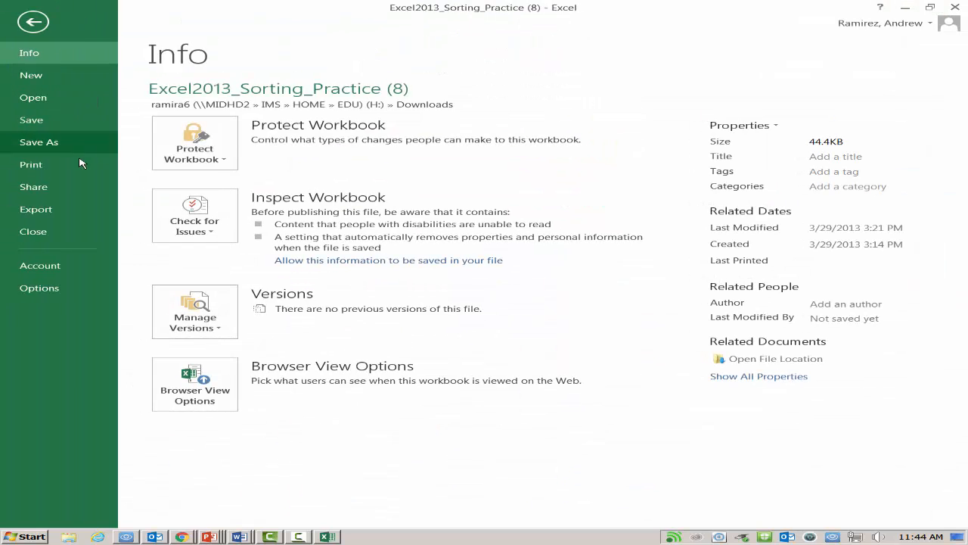
{"action": "left_click", "coordinate": [59, 143]}
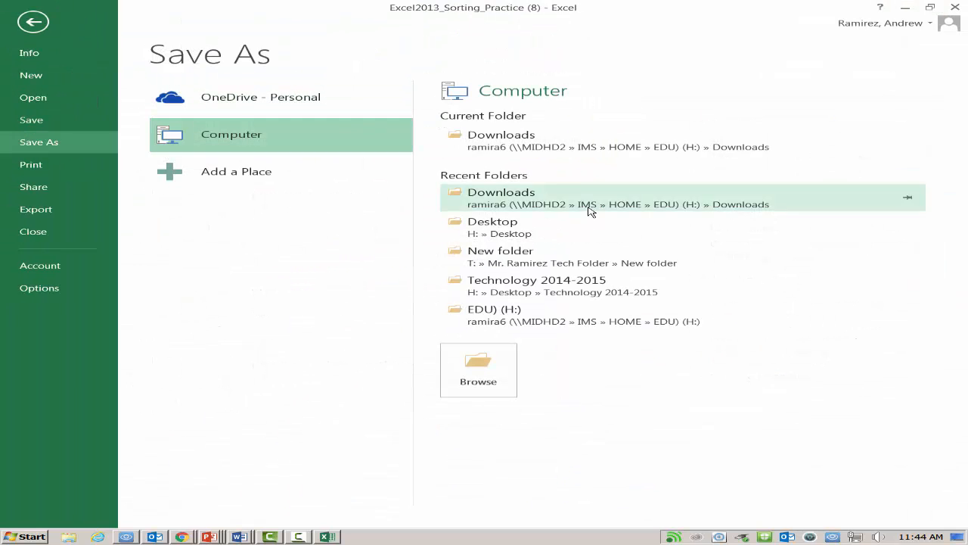
{"action": "left_click", "coordinate": [517, 221]}
{"action": "type", "text": "Sorting Data"}
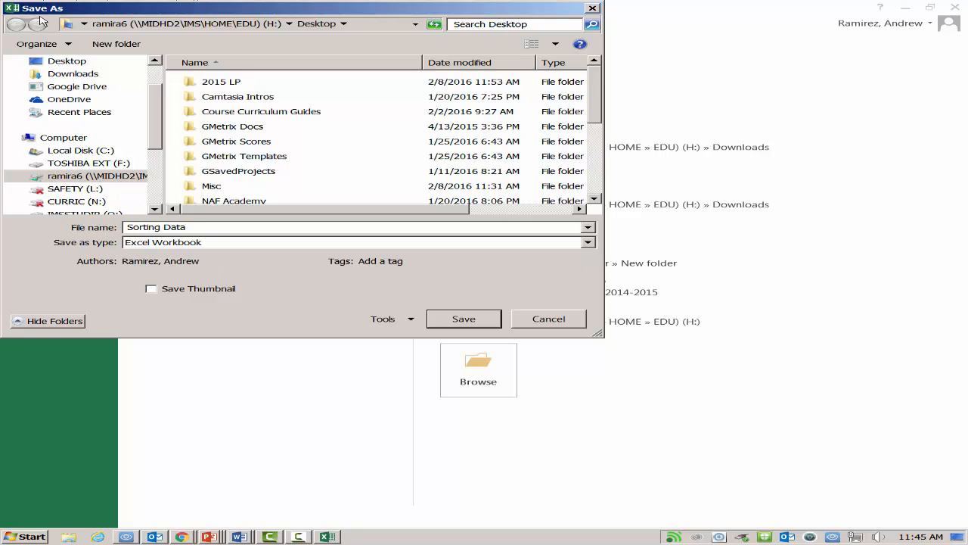
{"action": "left_click", "coordinate": [67, 61]}
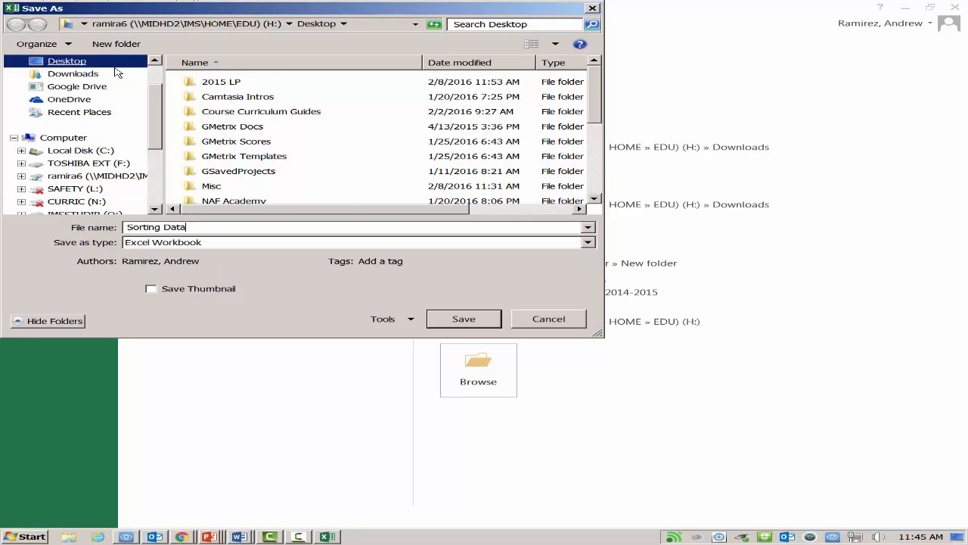
{"action": "left_click", "coordinate": [463, 321]}
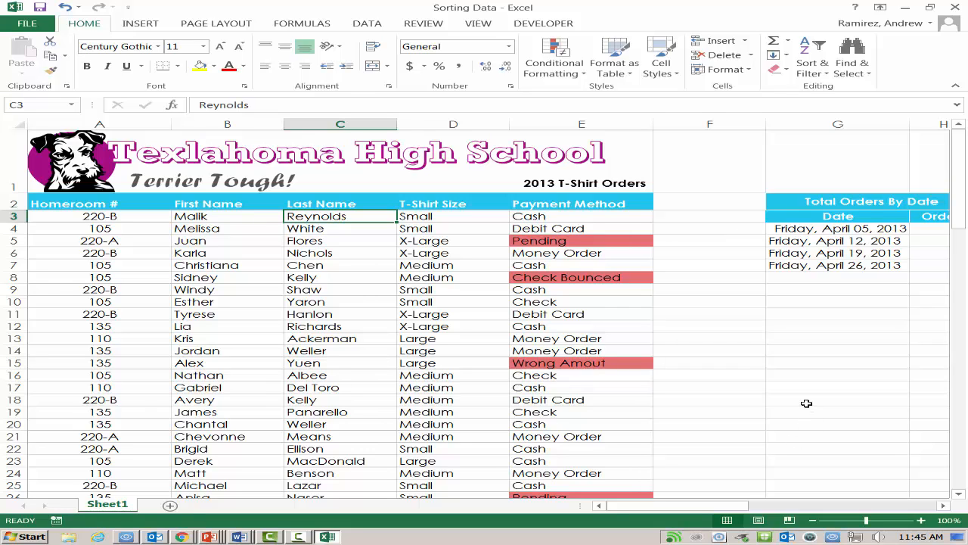
Step: Set the worksheet zoom to 80% so that the T-shirt orders and Total Orders By Date tables fit in view
{"action": "left_click", "coordinate": [814, 521]}
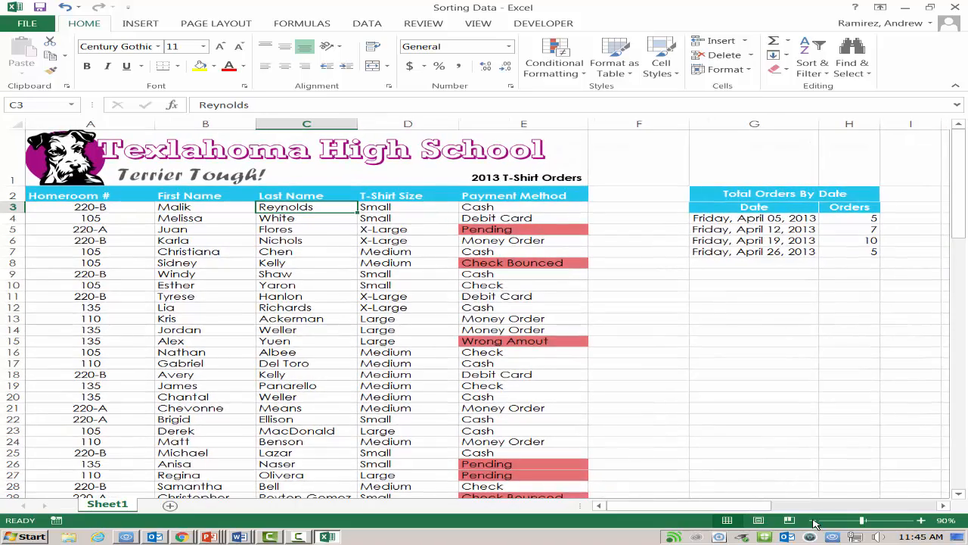
{"action": "left_click", "coordinate": [815, 520]}
{"action": "left_click", "coordinate": [762, 386]}
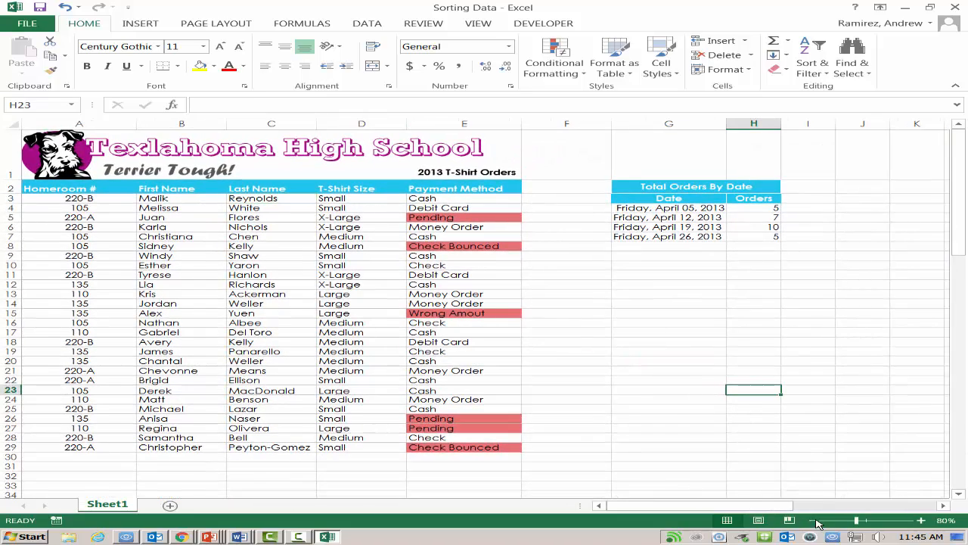
{"action": "left_click", "coordinate": [922, 520]}
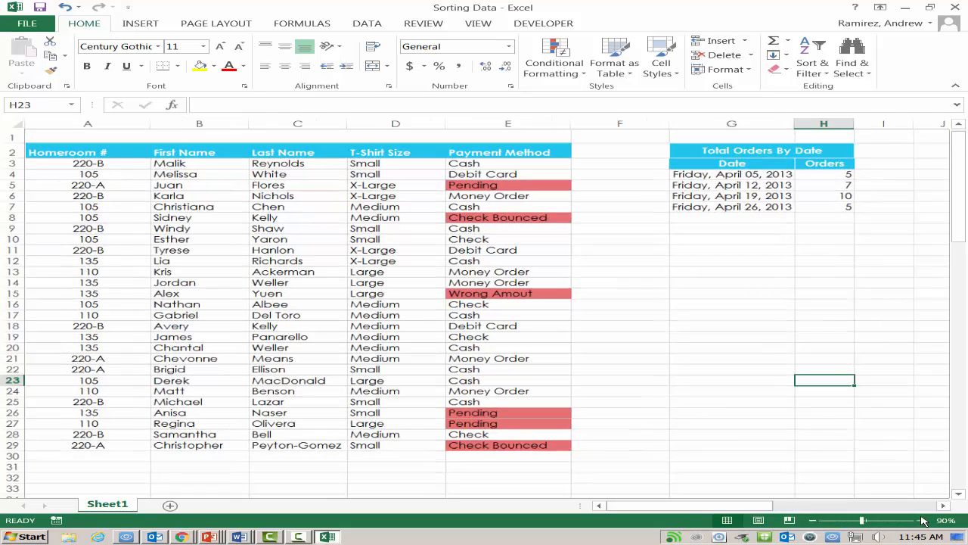
{"action": "left_click", "coordinate": [813, 521]}
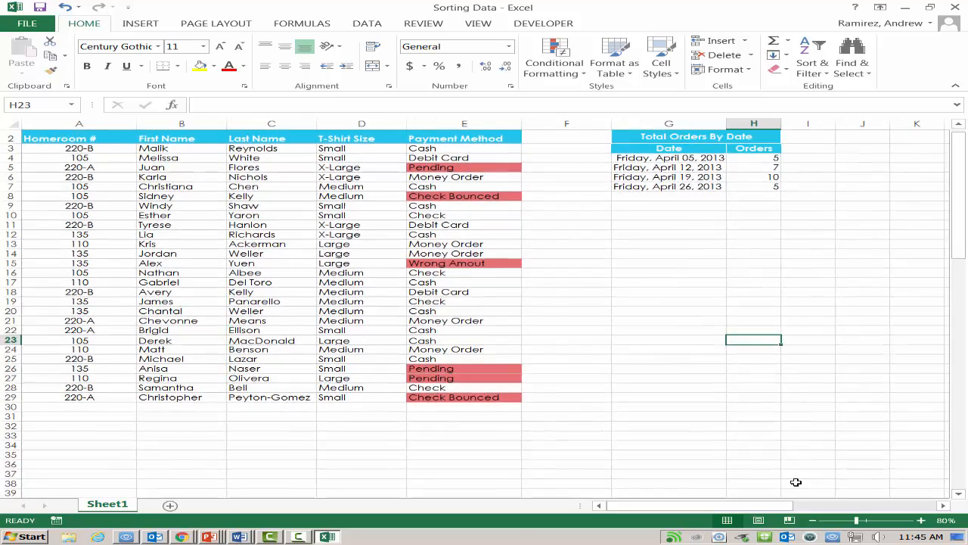
{"action": "scroll", "coordinate": [796, 482], "scroll_direction": "up", "scroll_amount": 1}
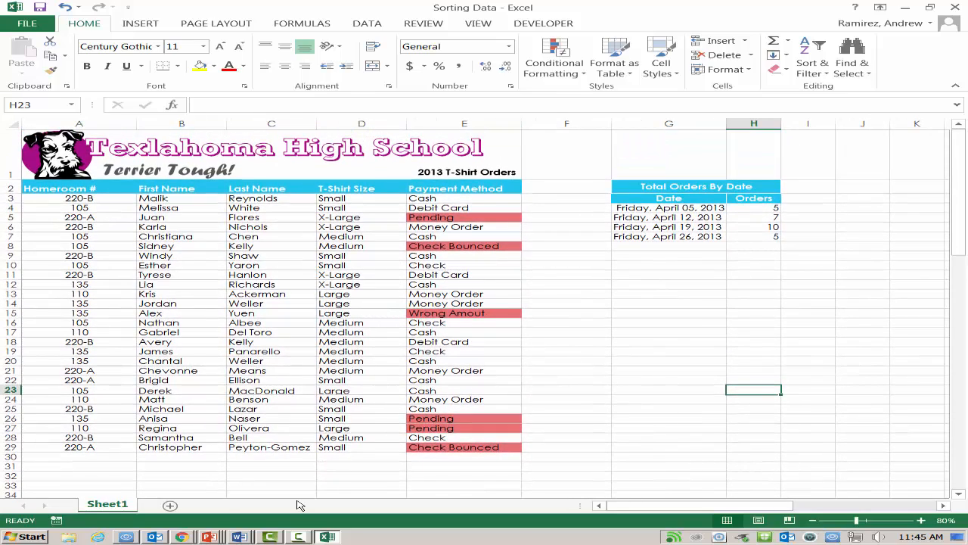
Step: Switch to the Sorting Data lesson in Chrome and examine the Sheet 1 and Review requirements on its Assignment page
{"action": "mouse_move", "coordinate": [182, 536]}
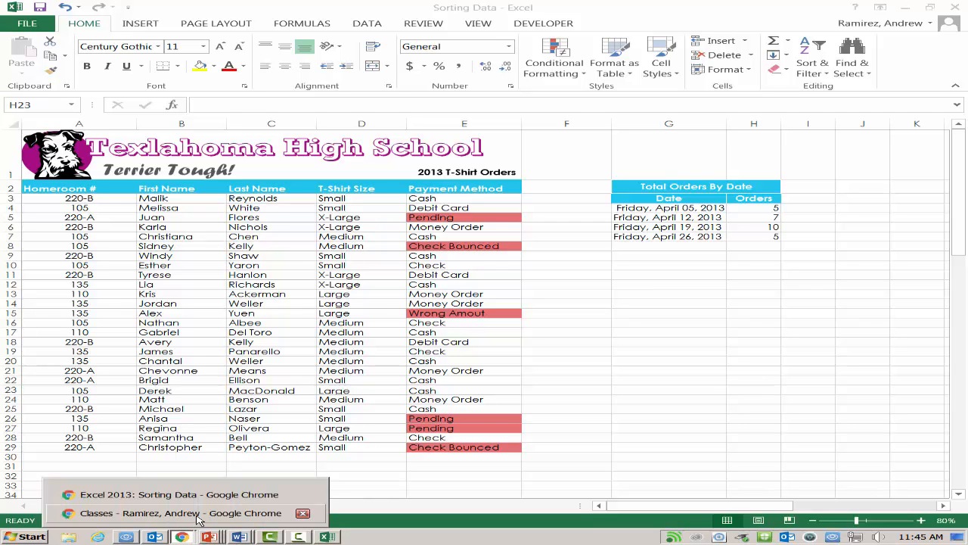
{"action": "left_click", "coordinate": [114, 488]}
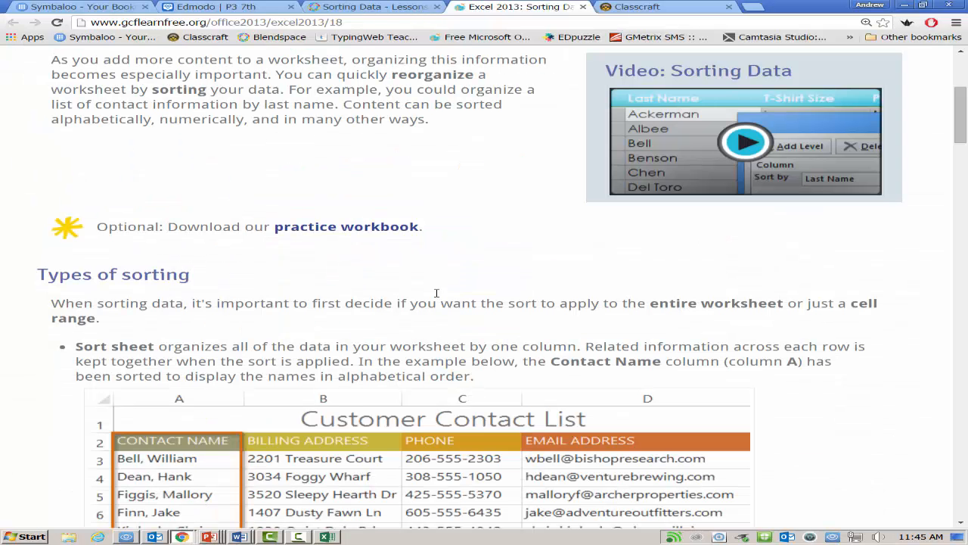
{"action": "left_click", "coordinate": [407, 6]}
{"action": "left_click", "coordinate": [664, 288]}
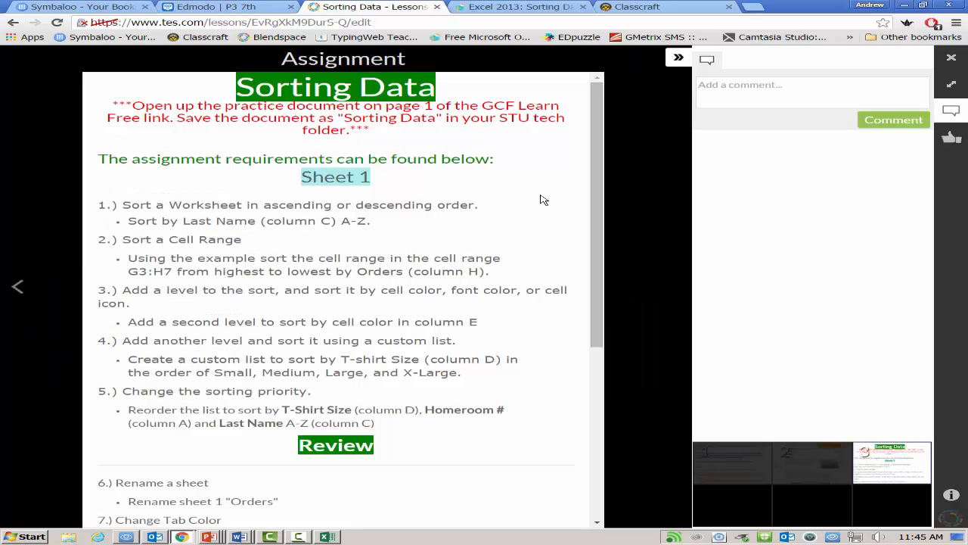
{"action": "scroll", "coordinate": [541, 199], "scroll_direction": "down", "scroll_amount": 4}
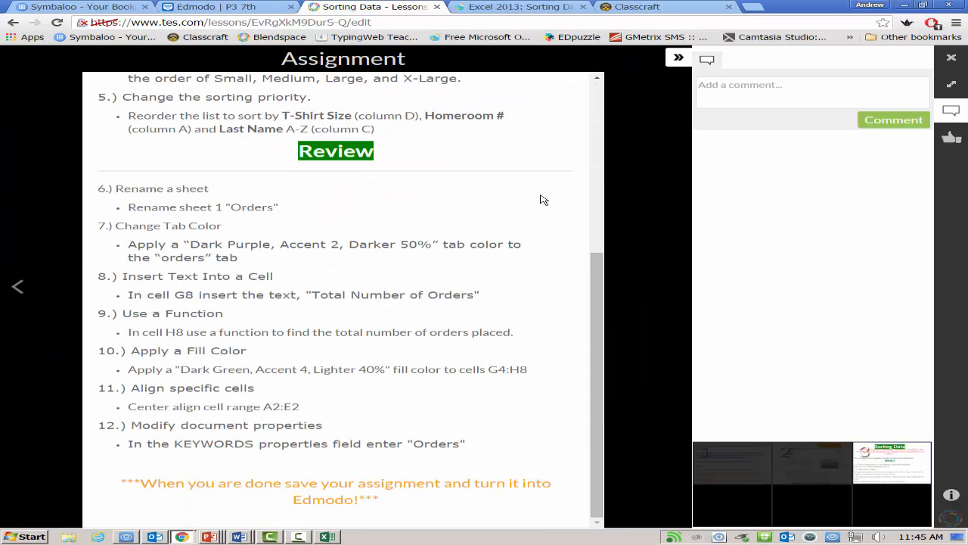
{"action": "scroll", "coordinate": [541, 199], "scroll_direction": "up", "scroll_amount": 4}
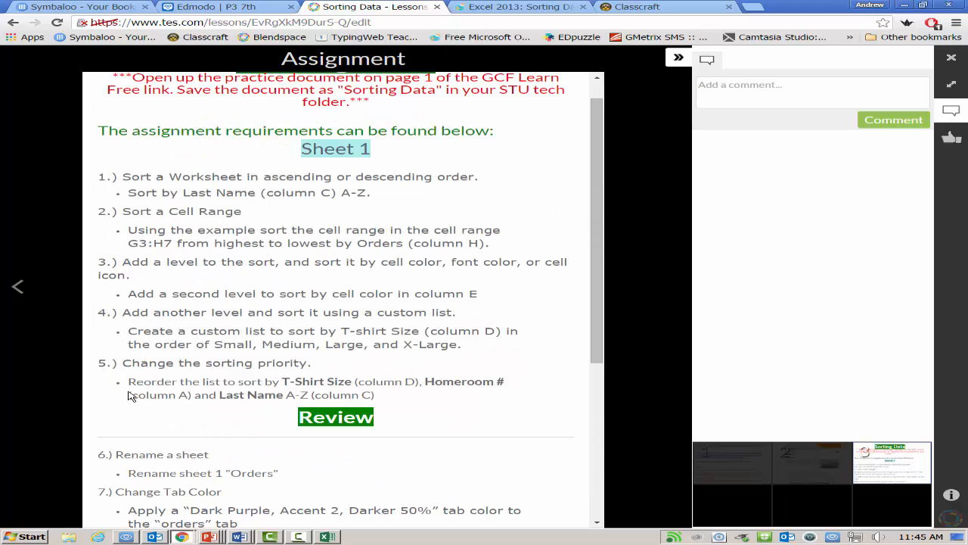
{"action": "scroll", "coordinate": [130, 395], "scroll_direction": "down", "scroll_amount": 3}
{"action": "scroll", "coordinate": [158, 331], "scroll_direction": "down", "scroll_amount": 1}
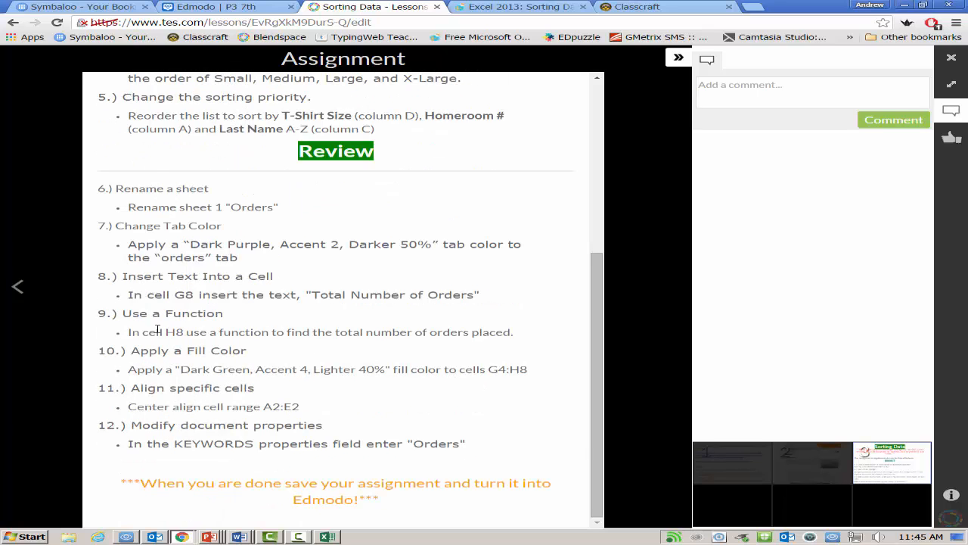
{"action": "scroll", "coordinate": [157, 330], "scroll_direction": "up", "scroll_amount": 4}
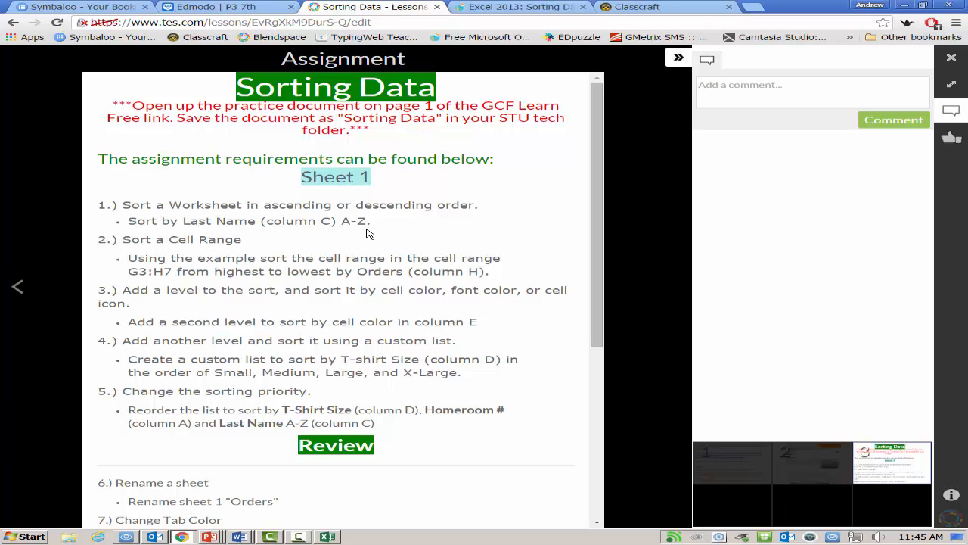
Step: Switch back to Excel and sort the T-shirt orders by the Last Name column from A to Z
{"action": "left_click", "coordinate": [340, 534]}
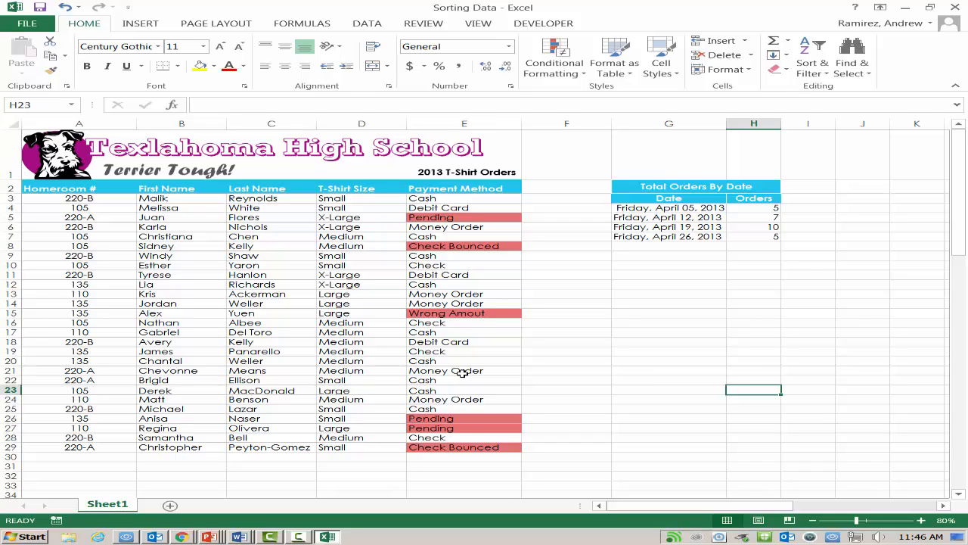
{"action": "left_click", "coordinate": [273, 191]}
{"action": "left_click", "coordinate": [276, 217]}
{"action": "left_click", "coordinate": [270, 191]}
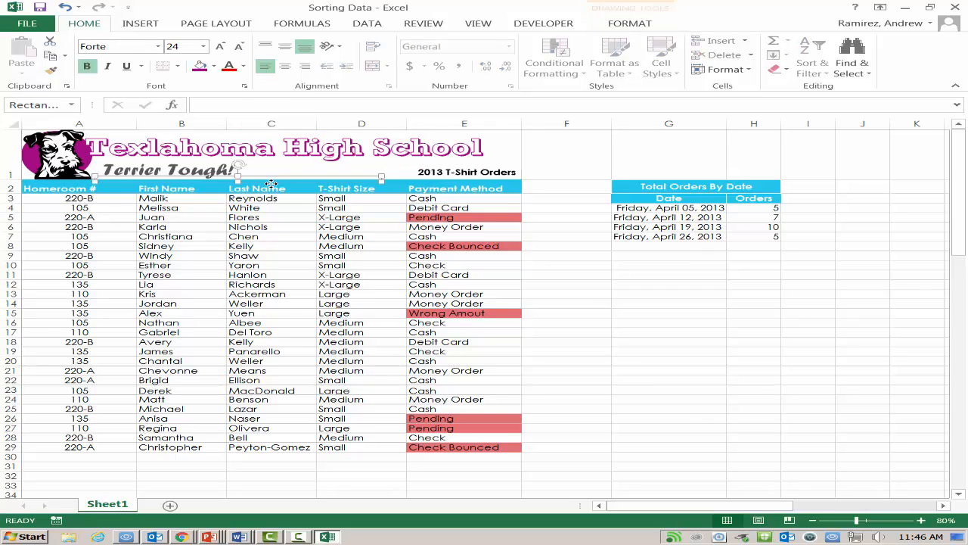
{"action": "left_click", "coordinate": [270, 187]}
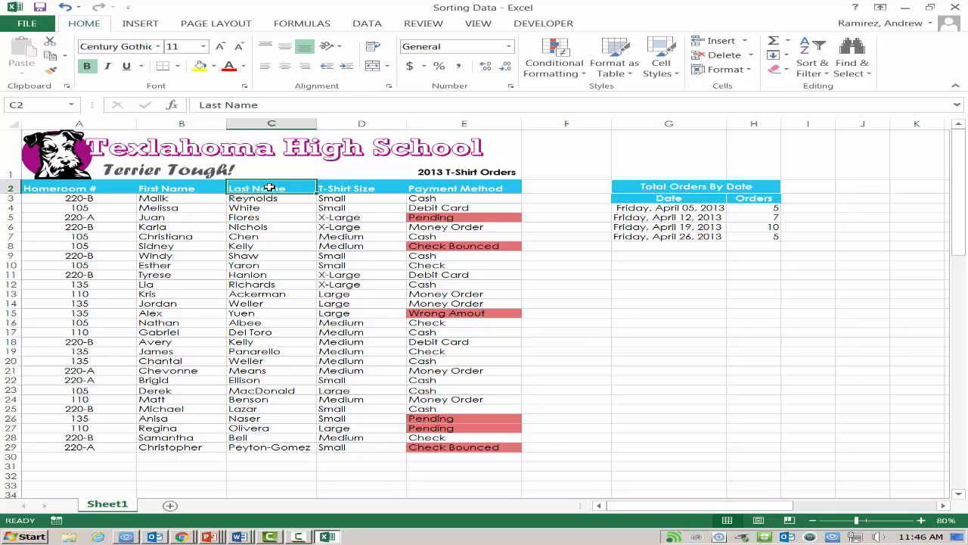
{"action": "left_click", "coordinate": [818, 77]}
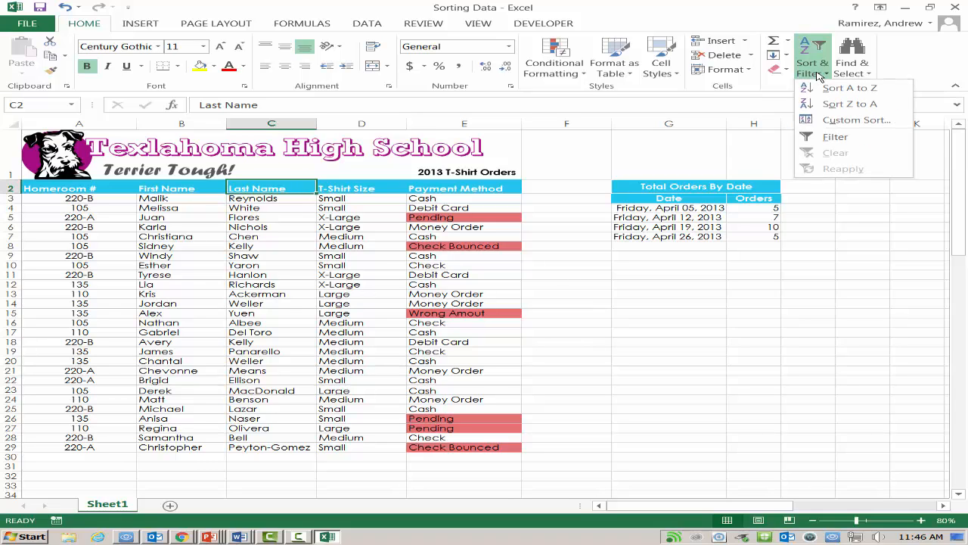
{"action": "left_click", "coordinate": [863, 89]}
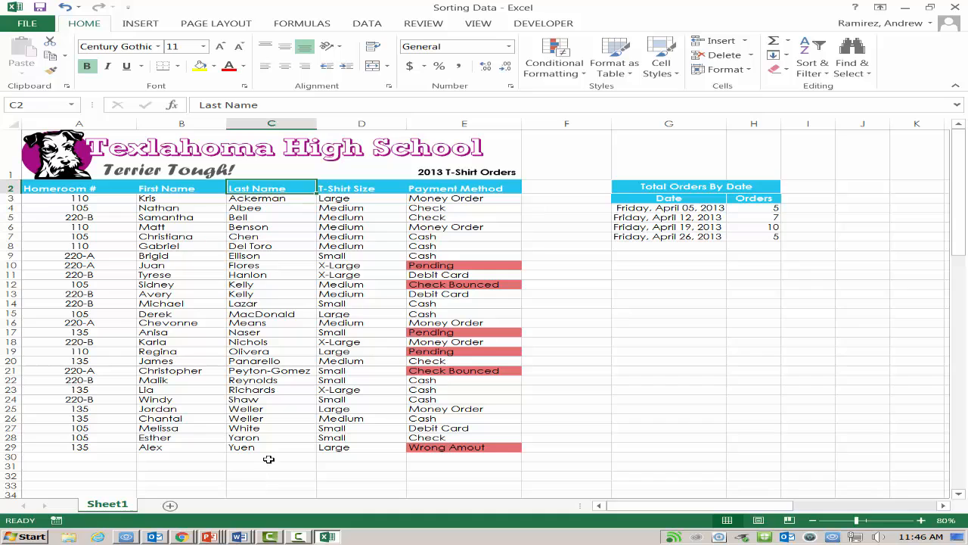
Step: Switch to the Sorting Data lesson in Chrome and examine the requirement for sorting the cell range G3:H7
{"action": "left_click", "coordinate": [182, 535]}
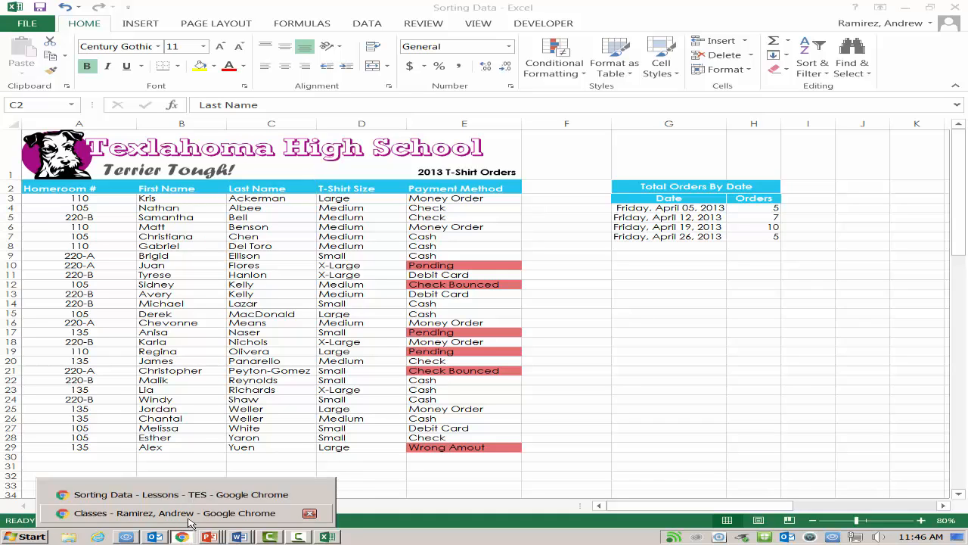
{"action": "left_click", "coordinate": [179, 536]}
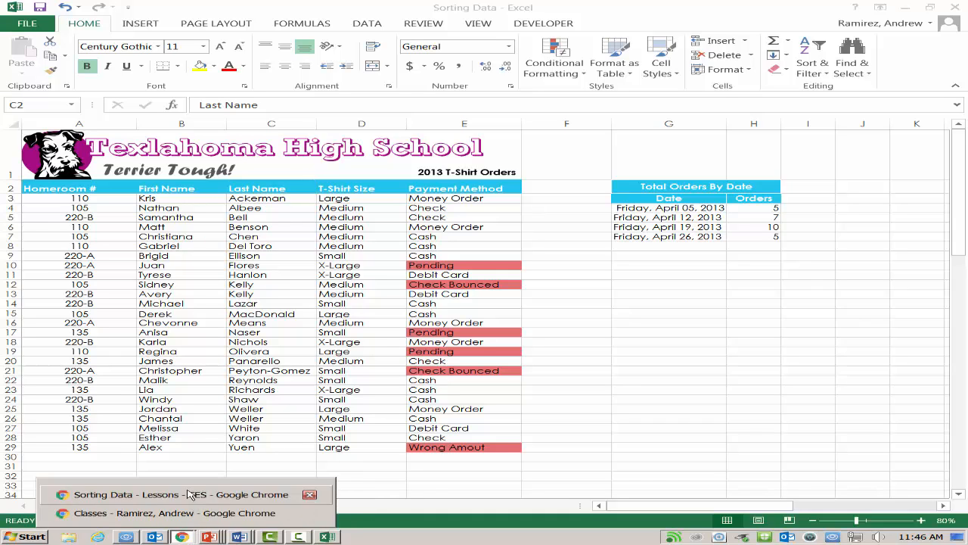
{"action": "left_click", "coordinate": [122, 495]}
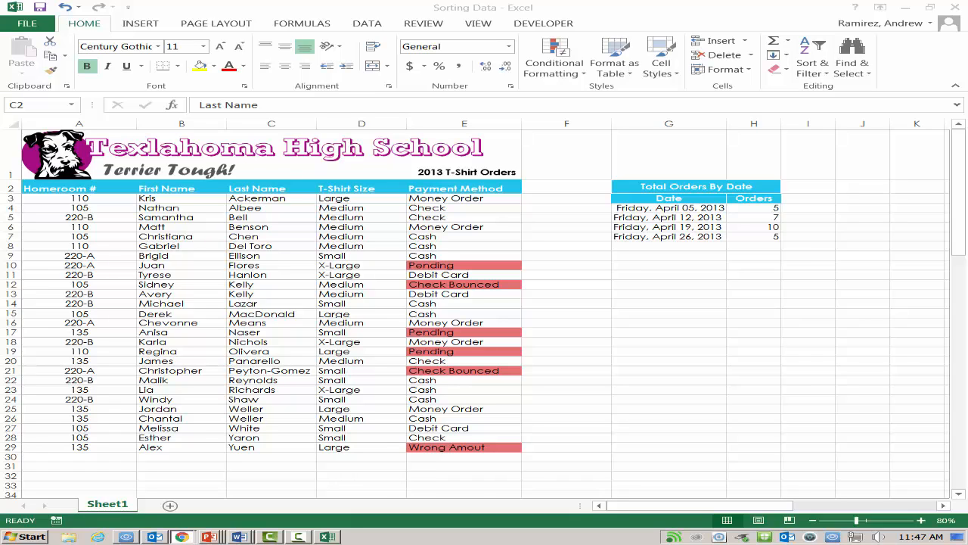
Step: Switch back to Excel, try sorting the cell range G3:H7 from A to Z and from Z to A, and undo the sorting
{"action": "left_click", "coordinate": [644, 200]}
{"action": "left_click_drag", "start_coordinate": [644, 200], "coordinate": [751, 234]}
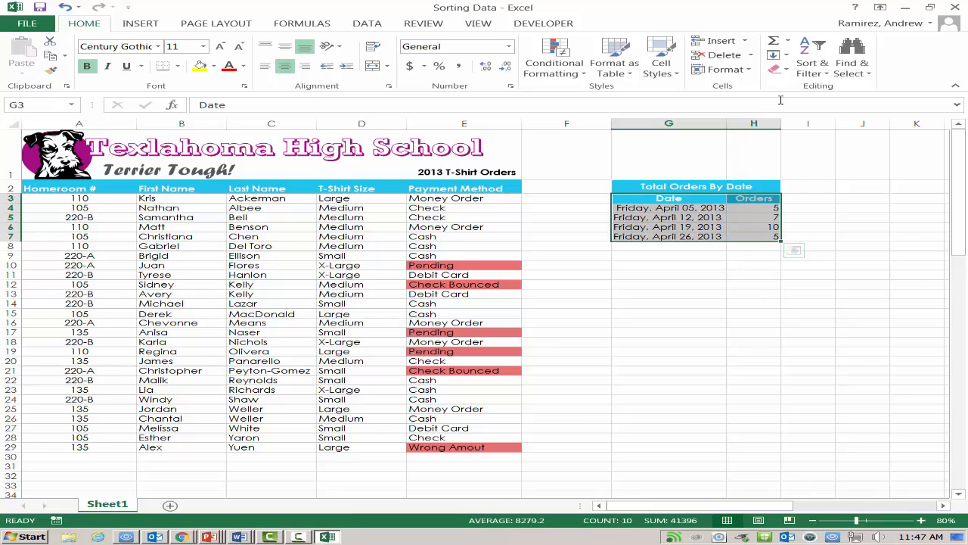
{"action": "left_click", "coordinate": [824, 66]}
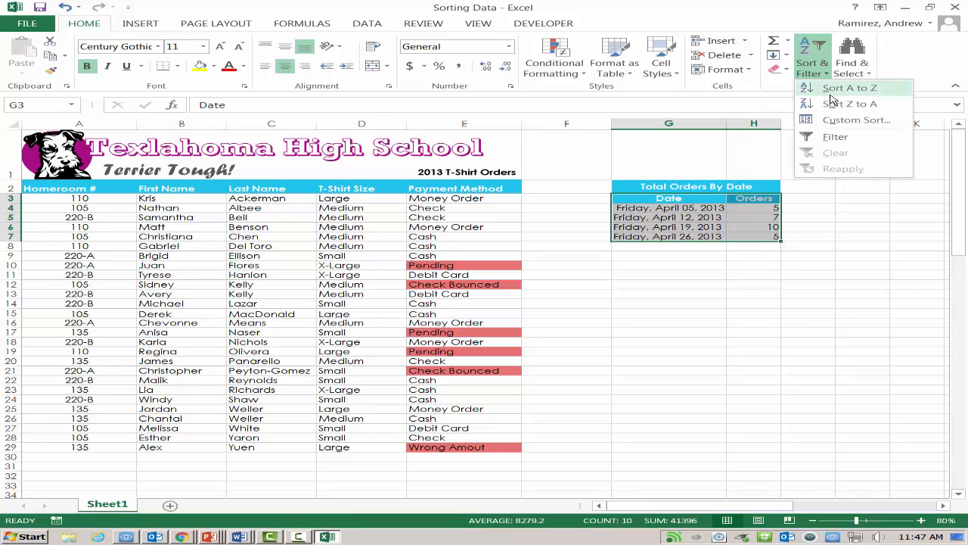
{"action": "left_click", "coordinate": [831, 94]}
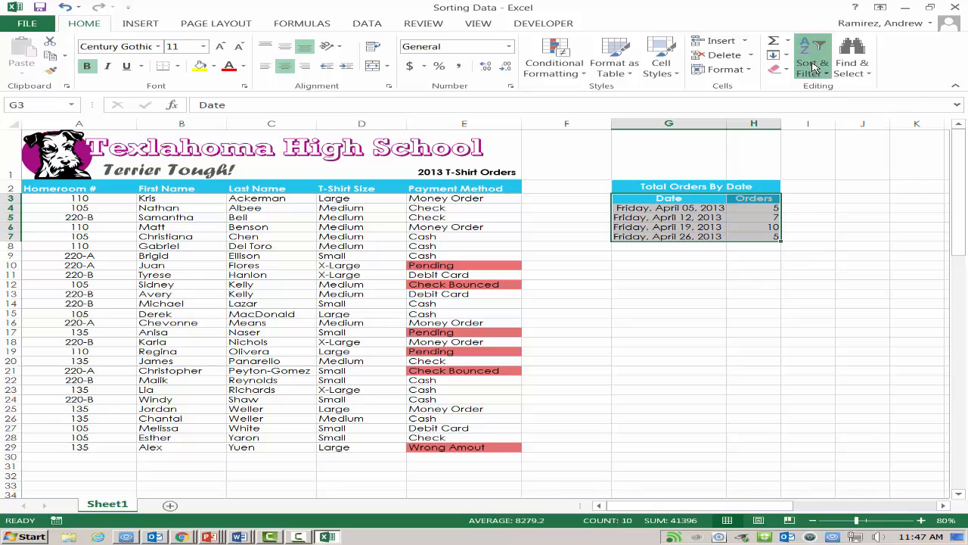
{"action": "left_click", "coordinate": [813, 56]}
{"action": "left_click", "coordinate": [830, 105]}
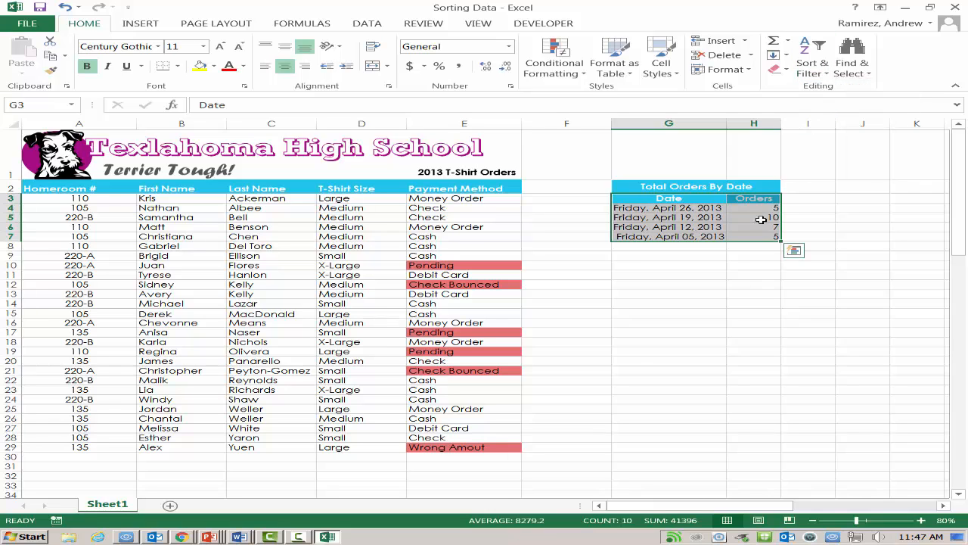
{"action": "left_click", "coordinate": [812, 61]}
{"action": "left_click", "coordinate": [837, 103]}
{"action": "left_click", "coordinate": [817, 68]}
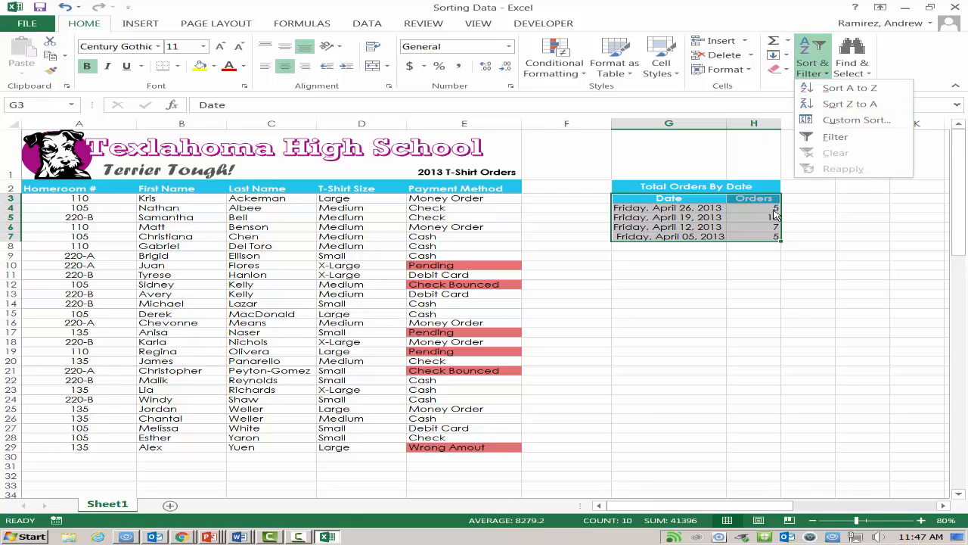
{"action": "left_click", "coordinate": [66, 9]}
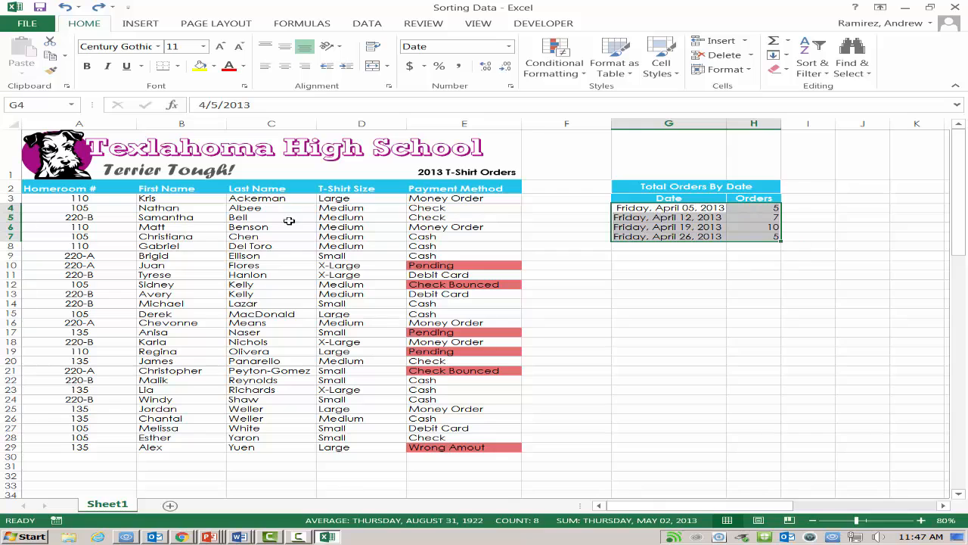
Step: Apply a custom sort to the cell range G3:H7 by Orders values from Largest to Smallest
{"action": "left_click", "coordinate": [653, 217]}
{"action": "left_click", "coordinate": [628, 198]}
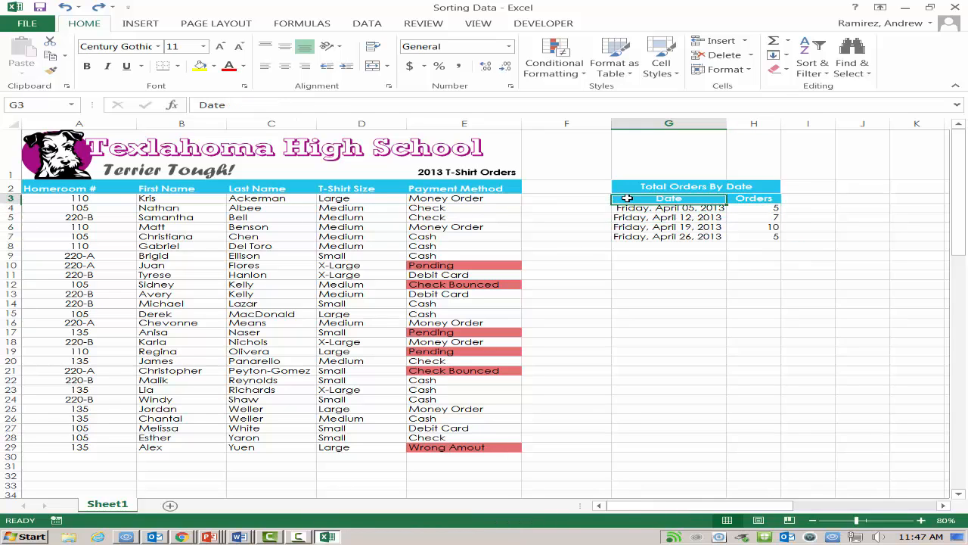
{"action": "left_click_drag", "start_coordinate": [628, 198], "coordinate": [762, 236]}
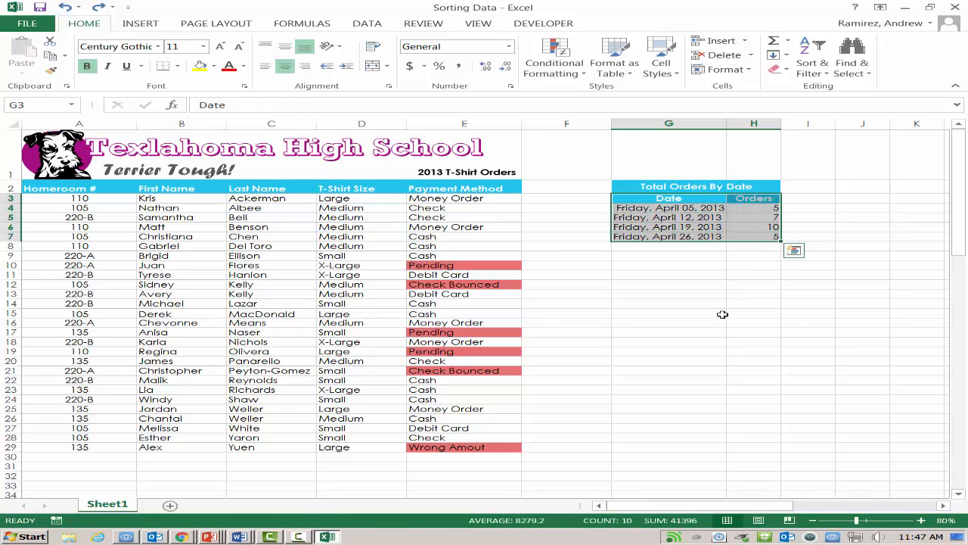
{"action": "left_click", "coordinate": [358, 23]}
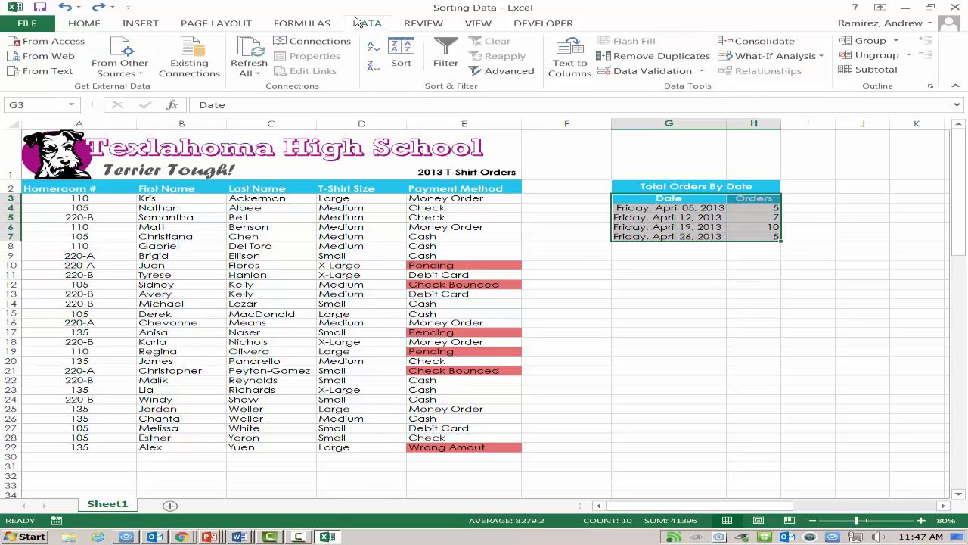
{"action": "left_click", "coordinate": [400, 69]}
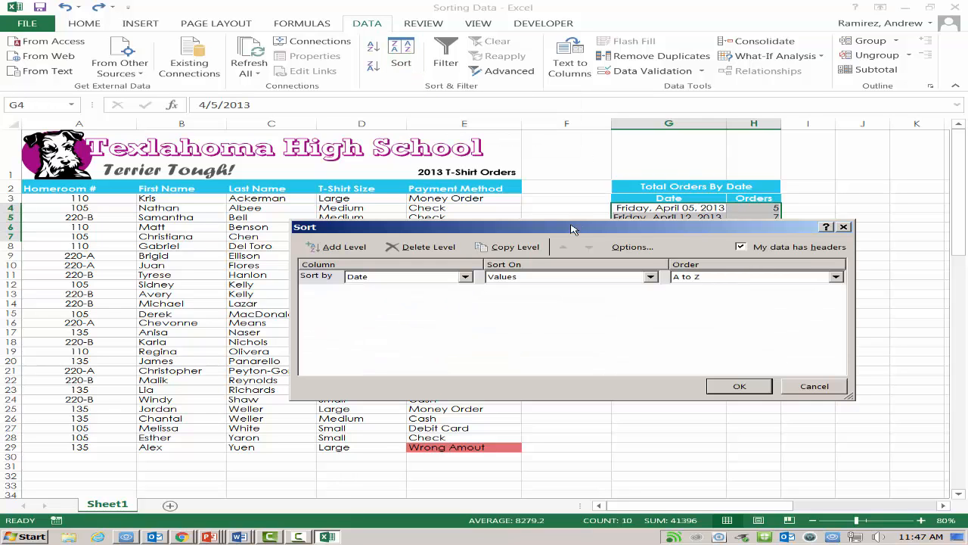
{"action": "left_click_drag", "start_coordinate": [573, 229], "coordinate": [493, 267]}
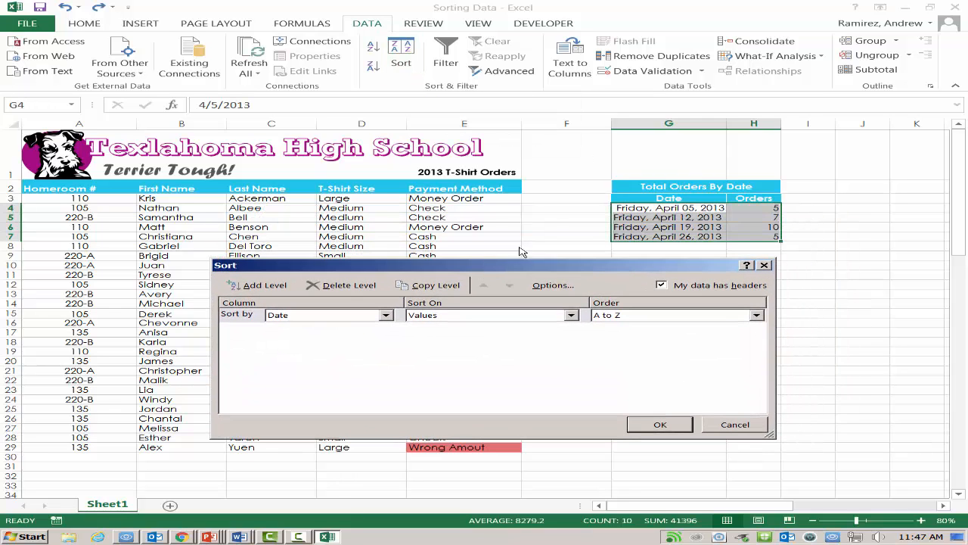
{"action": "left_click", "coordinate": [386, 316]}
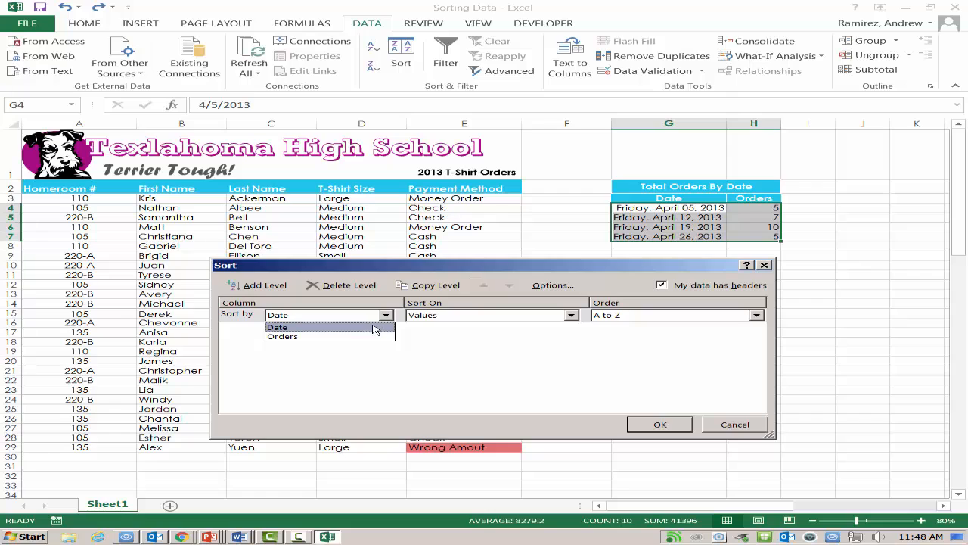
{"action": "left_click", "coordinate": [366, 336]}
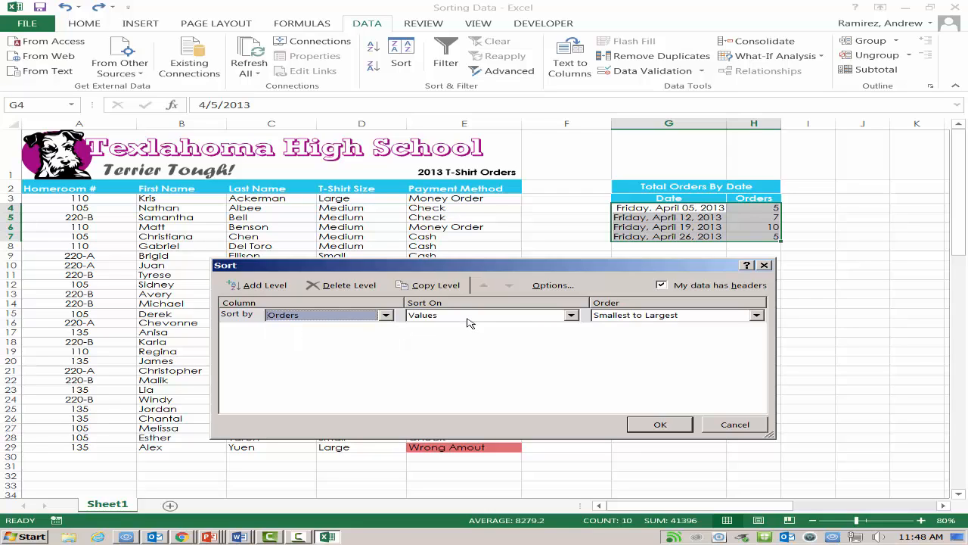
{"action": "left_click", "coordinate": [614, 318]}
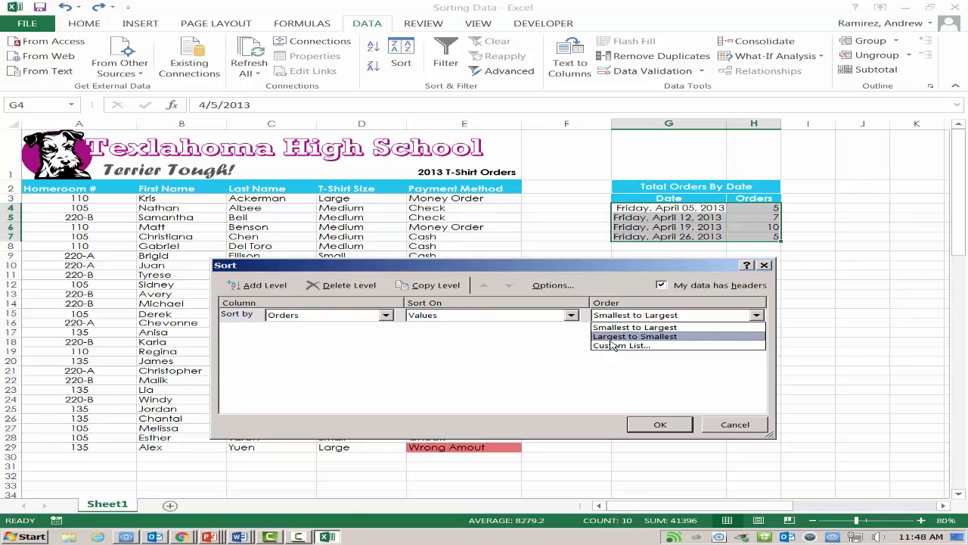
{"action": "left_click", "coordinate": [612, 340]}
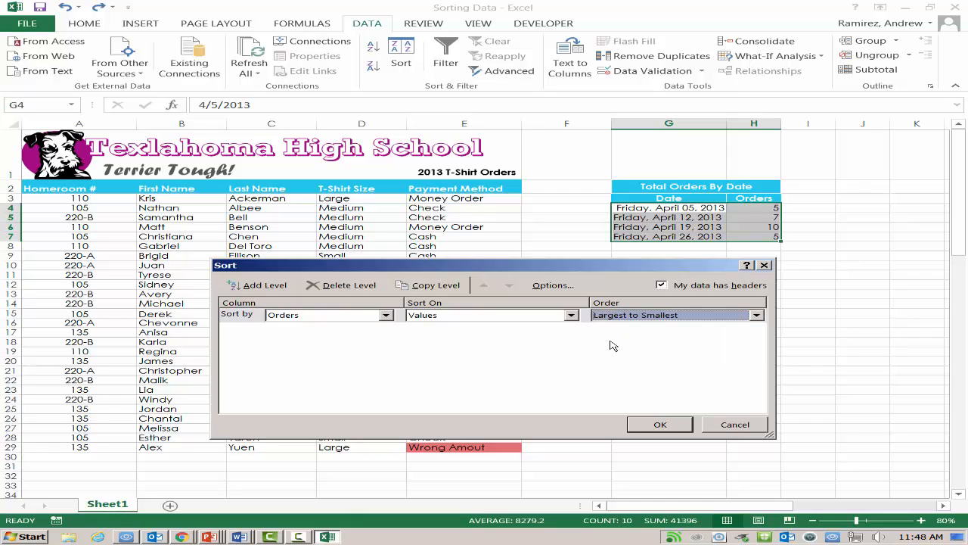
{"action": "left_click", "coordinate": [671, 425]}
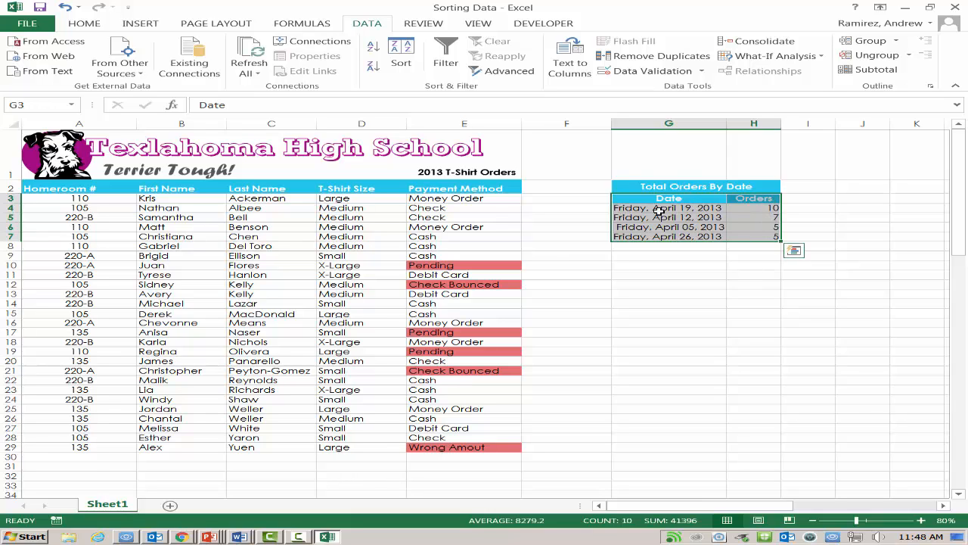
{"action": "left_click", "coordinate": [717, 284]}
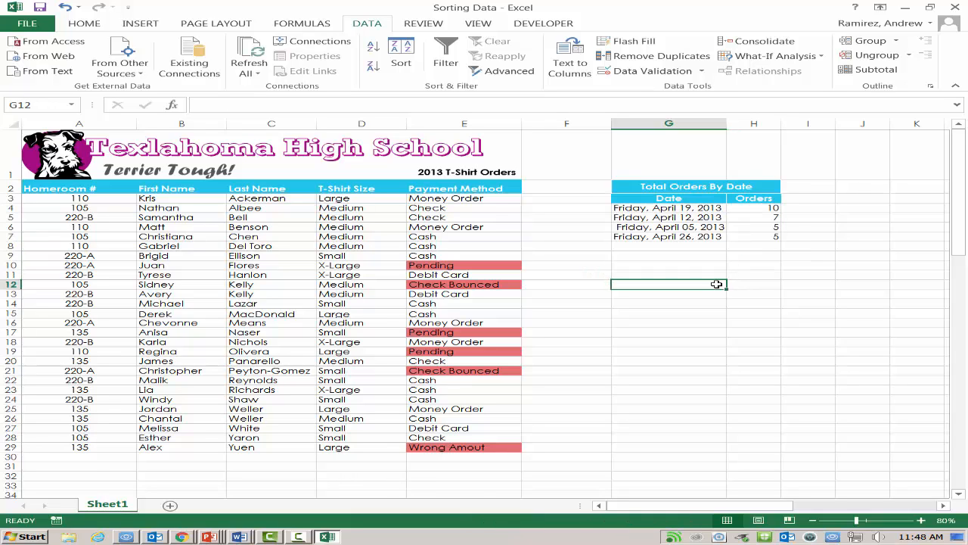
Step: Consult the assignment in Chrome, return to Excel, and start a custom sort of the T-shirt orders by the Payment Method column
{"action": "key", "text": "alt+Tab"}
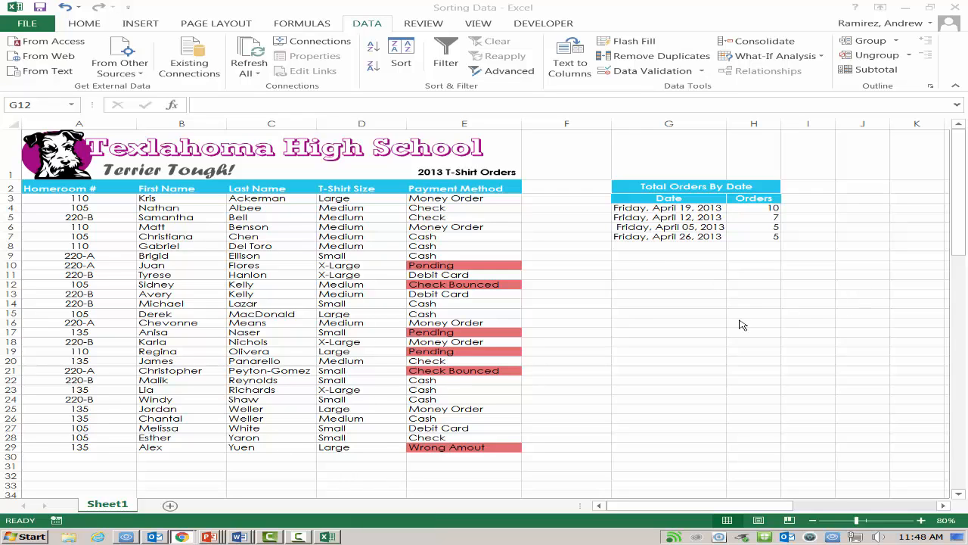
{"action": "left_click", "coordinate": [467, 191]}
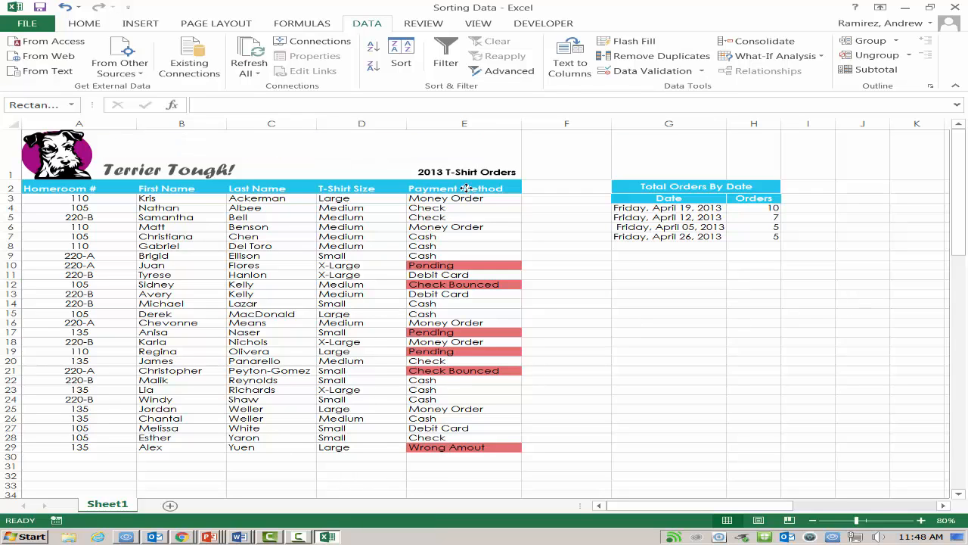
{"action": "left_click", "coordinate": [461, 218]}
{"action": "left_click", "coordinate": [457, 189]}
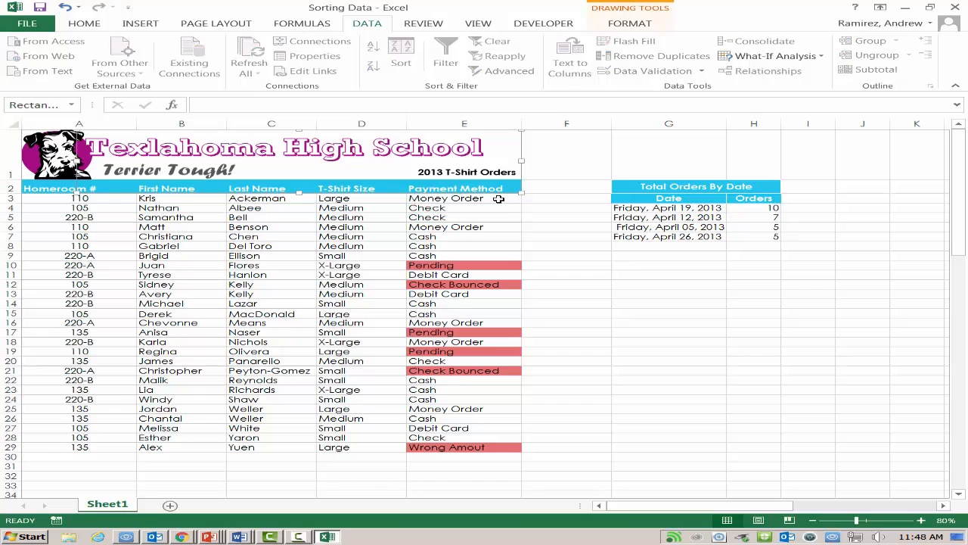
{"action": "left_click", "coordinate": [501, 199]}
{"action": "left_click", "coordinate": [516, 190]}
{"action": "left_click", "coordinate": [508, 188]}
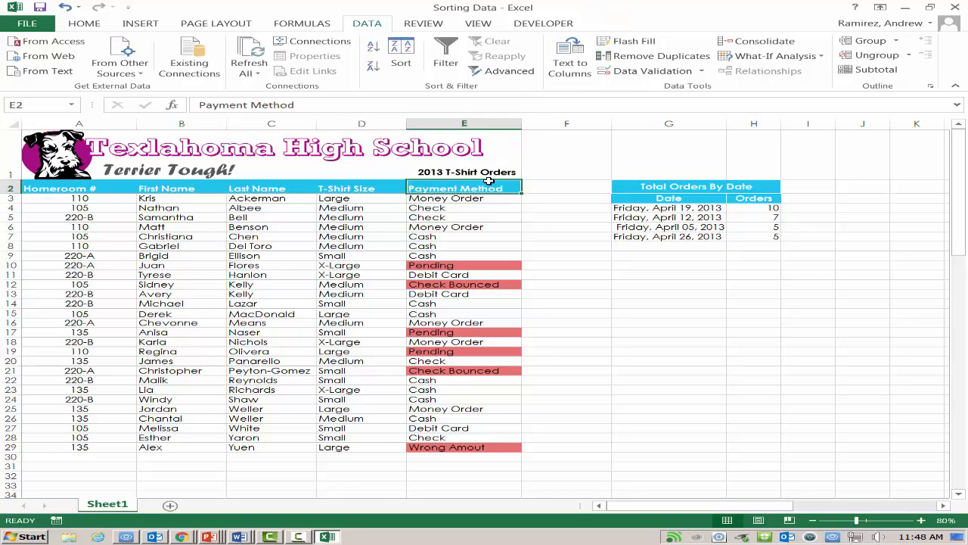
{"action": "left_click", "coordinate": [403, 54]}
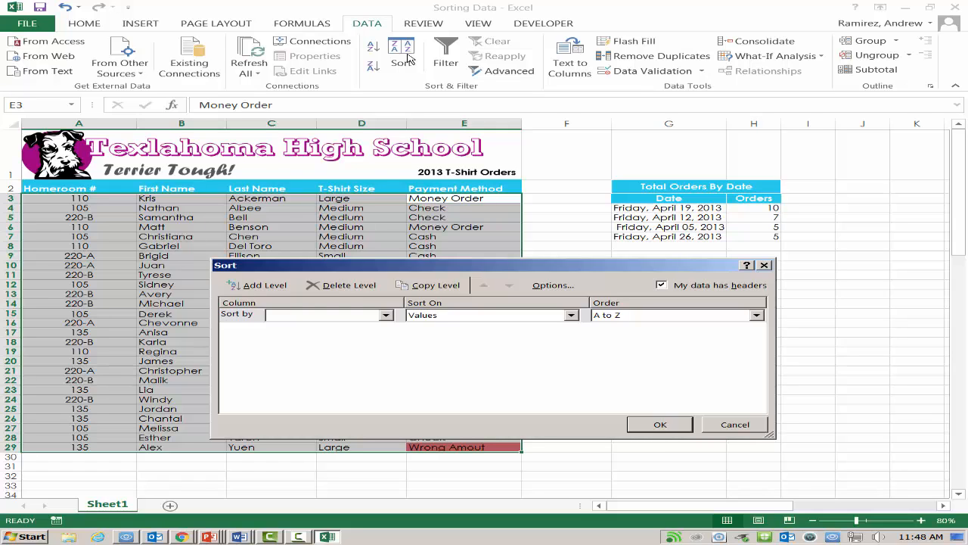
{"action": "left_click", "coordinate": [386, 315]}
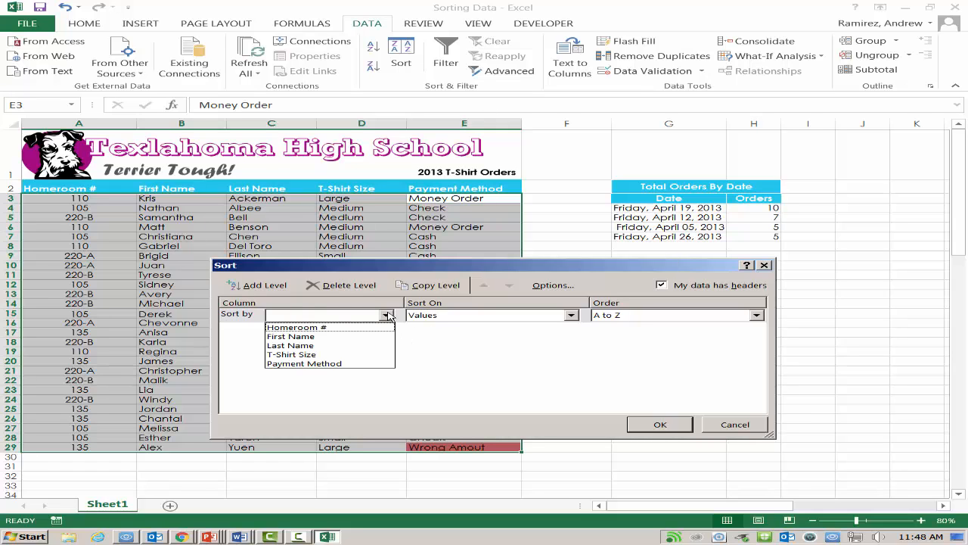
{"action": "left_click", "coordinate": [320, 364]}
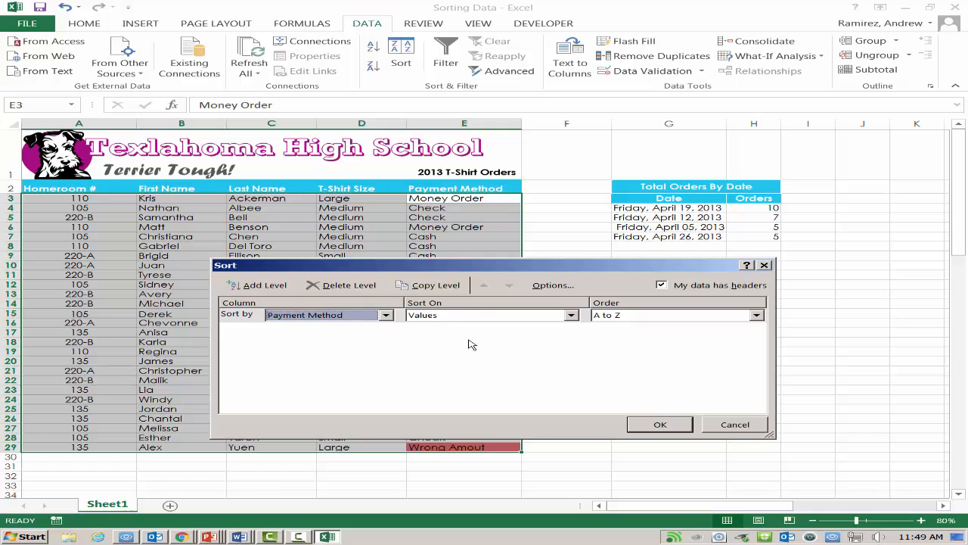
Step: Set the sort to use Cell Color with the red cells On Top, and apply it to the T-shirt orders
{"action": "left_click", "coordinate": [571, 316]}
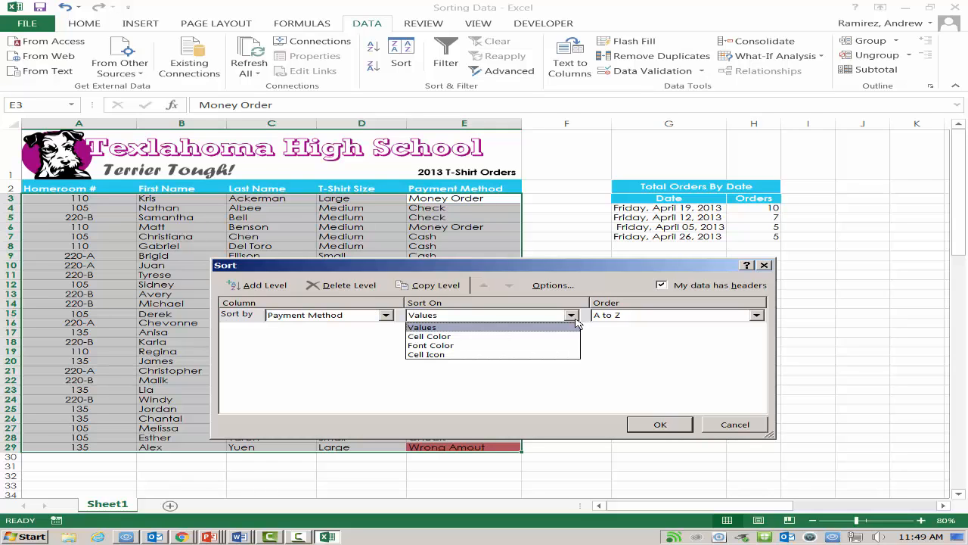
{"action": "left_click", "coordinate": [496, 338]}
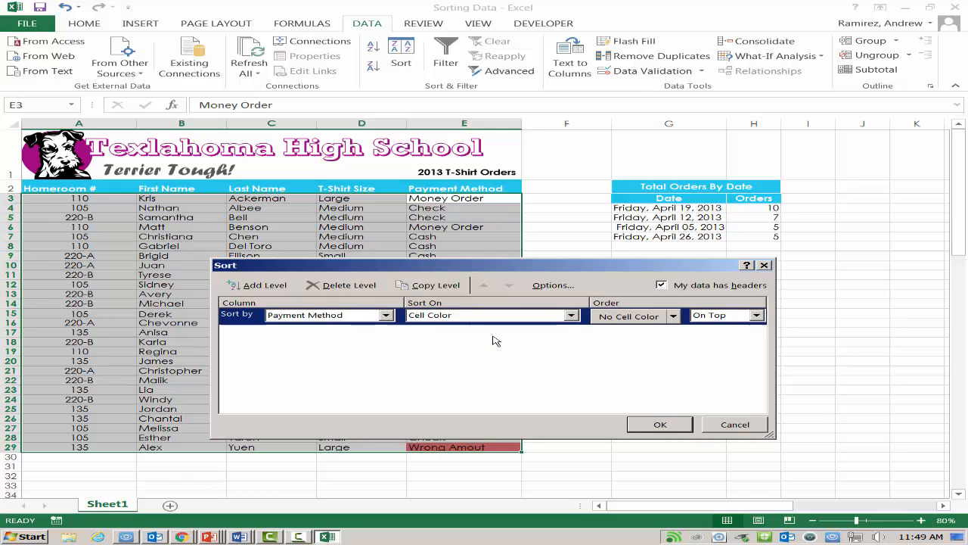
{"action": "left_click_drag", "start_coordinate": [505, 271], "coordinate": [464, 235]}
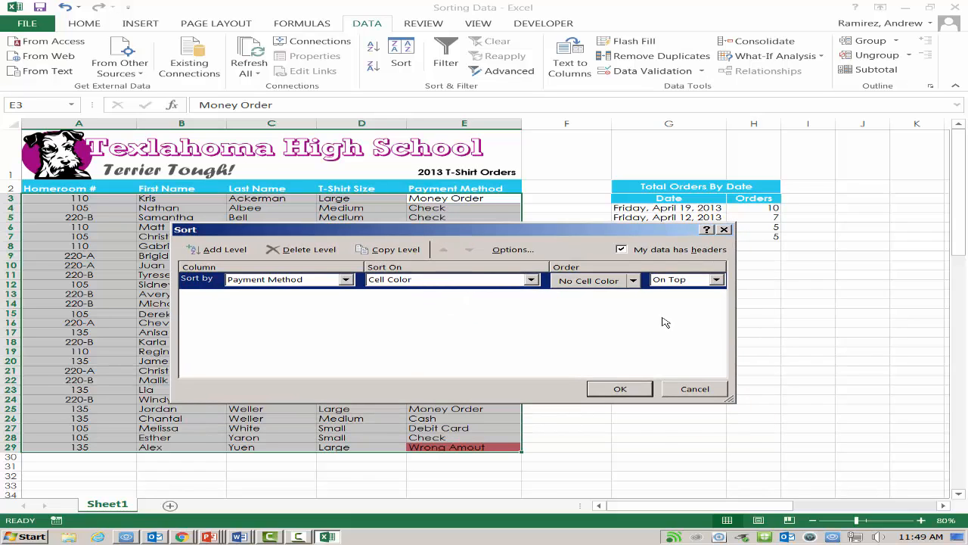
{"action": "left_click", "coordinate": [633, 286]}
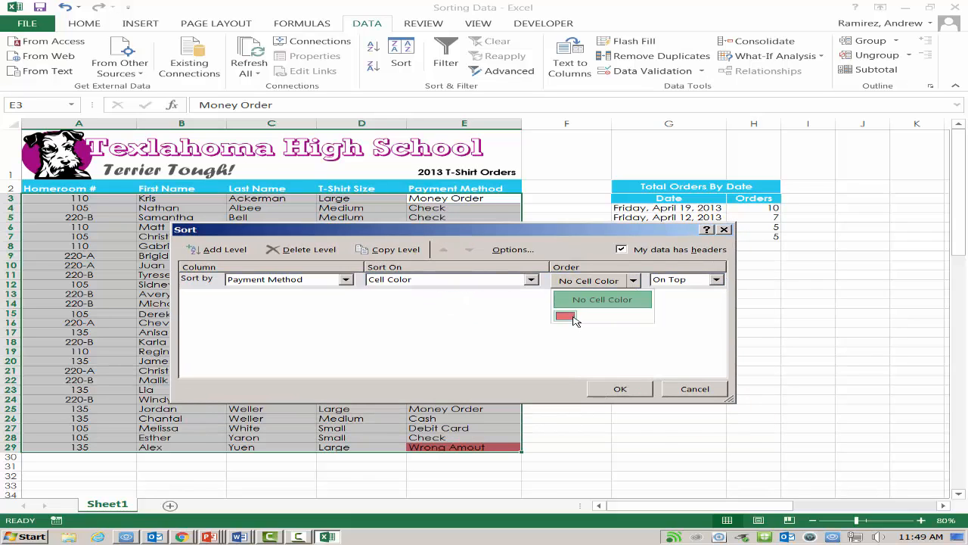
{"action": "left_click", "coordinate": [573, 321]}
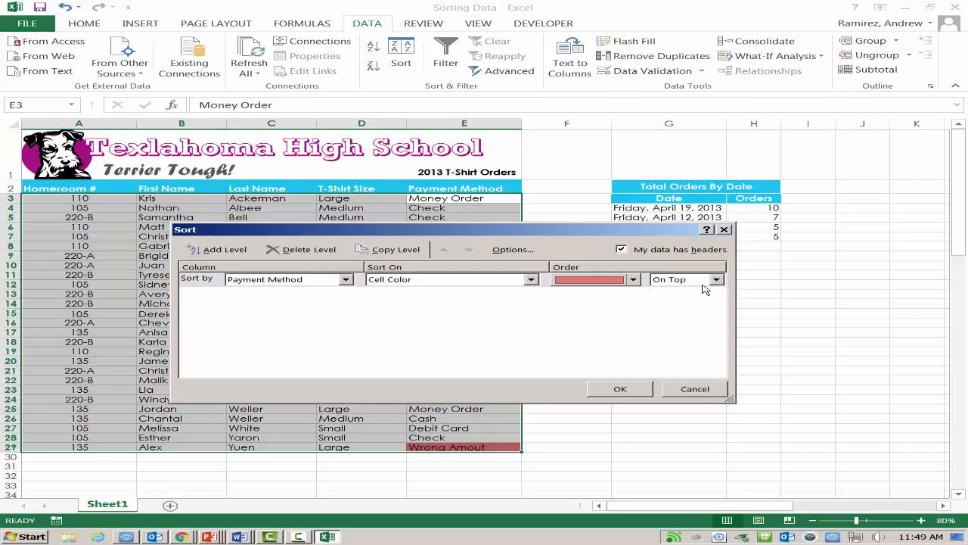
{"action": "left_click", "coordinate": [599, 390]}
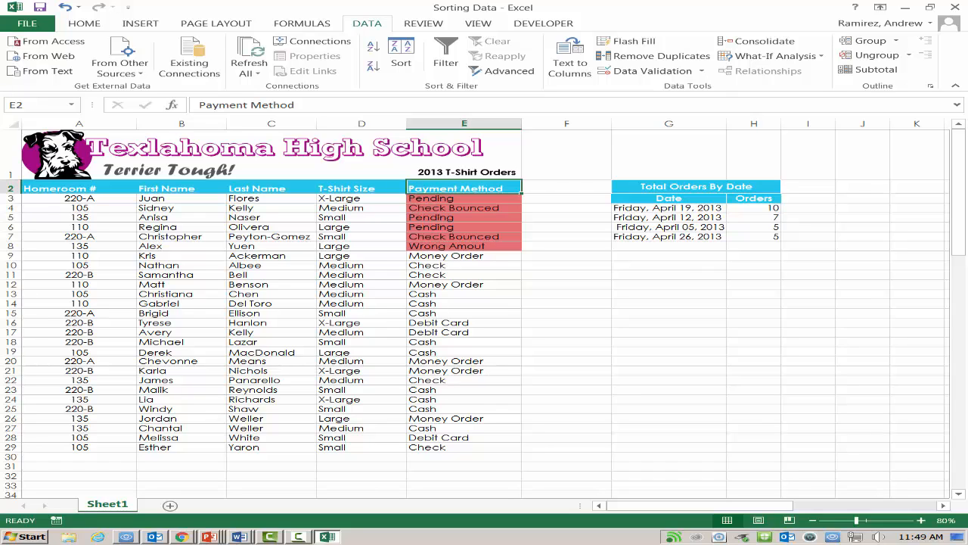
Step: Shift the school banner shape above the T-shirt orders slightly to the left
{"action": "left_click", "coordinate": [450, 293]}
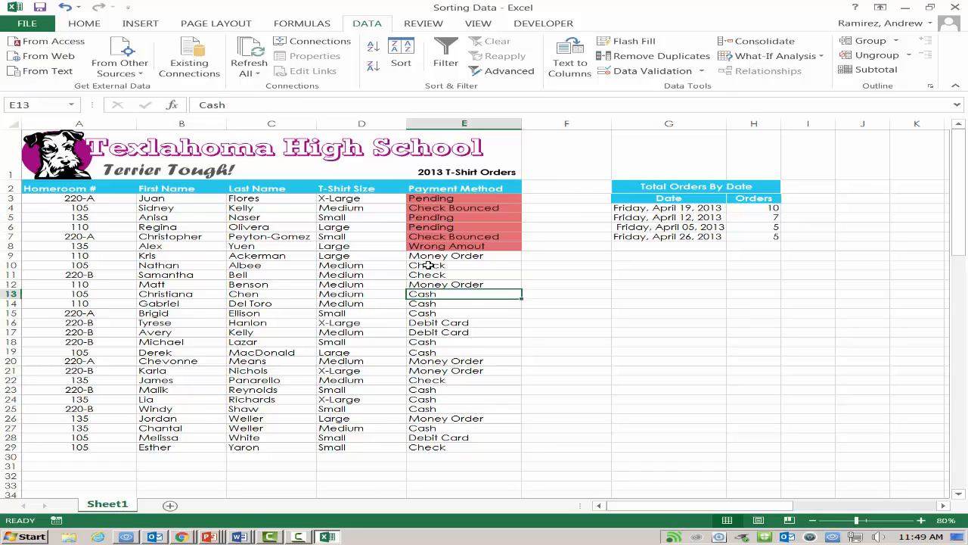
{"action": "left_click", "coordinate": [374, 182]}
{"action": "double_click", "coordinate": [381, 189]}
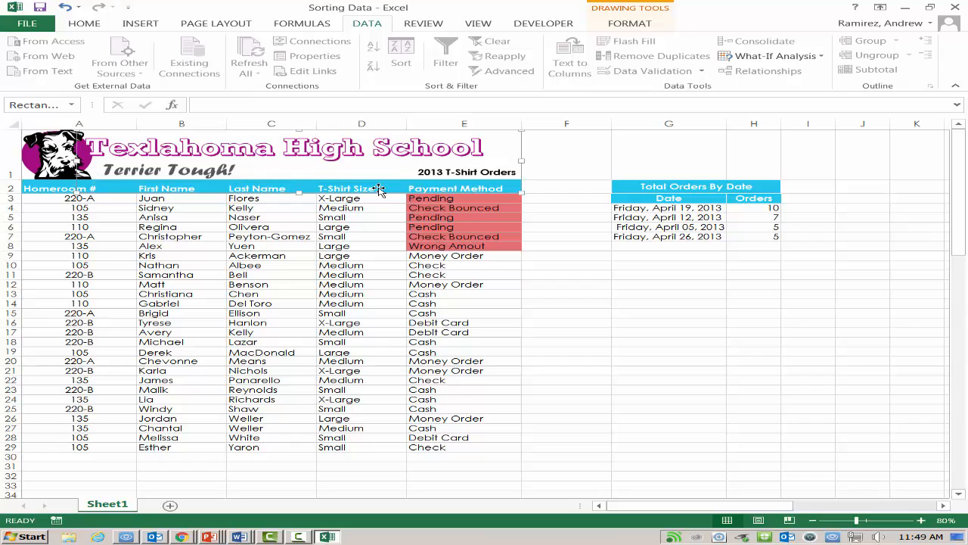
{"action": "left_click", "coordinate": [383, 196]}
{"action": "left_click", "coordinate": [383, 191]}
{"action": "left_click", "coordinate": [389, 205]}
{"action": "left_click", "coordinate": [400, 193]}
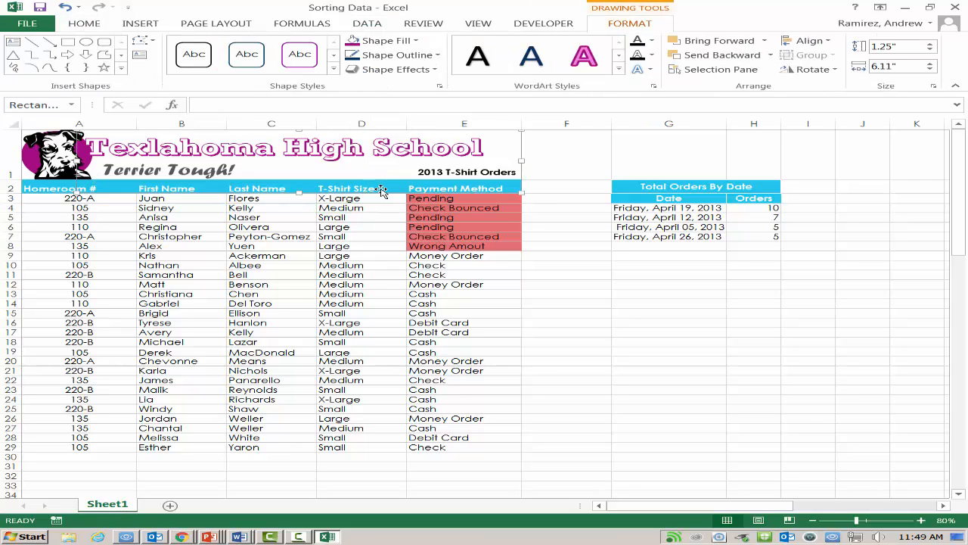
{"action": "left_click", "coordinate": [383, 197]}
{"action": "left_click", "coordinate": [398, 192]}
{"action": "left_click_drag", "start_coordinate": [522, 194], "coordinate": [515, 194]}
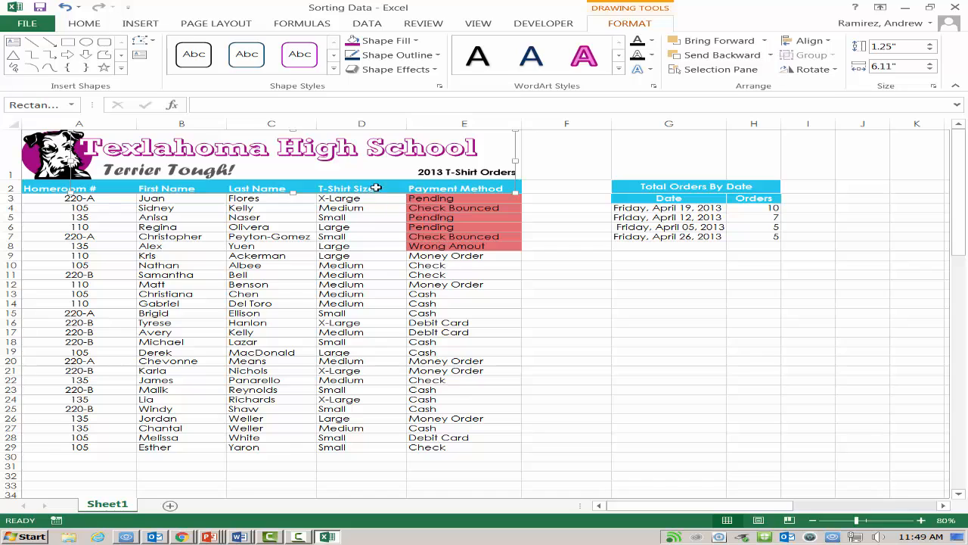
{"action": "left_click", "coordinate": [373, 198]}
{"action": "left_click", "coordinate": [371, 192]}
{"action": "left_click", "coordinate": [373, 198]}
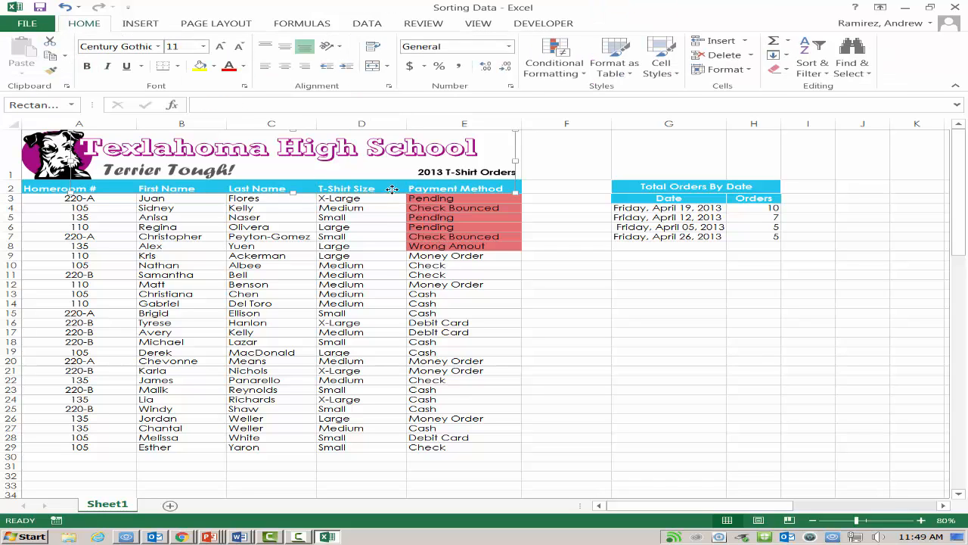
{"action": "left_click", "coordinate": [373, 192]}
Step: Start a custom sort of the T-shirt orders and add a second level by T-Shirt Size
{"action": "left_click", "coordinate": [345, 187]}
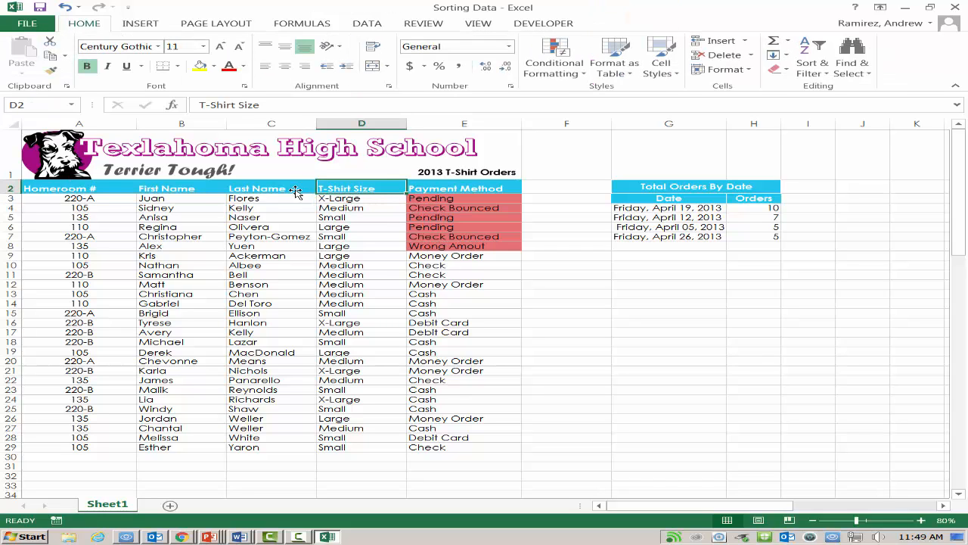
{"action": "left_click", "coordinate": [367, 23]}
{"action": "left_click", "coordinate": [388, 65]}
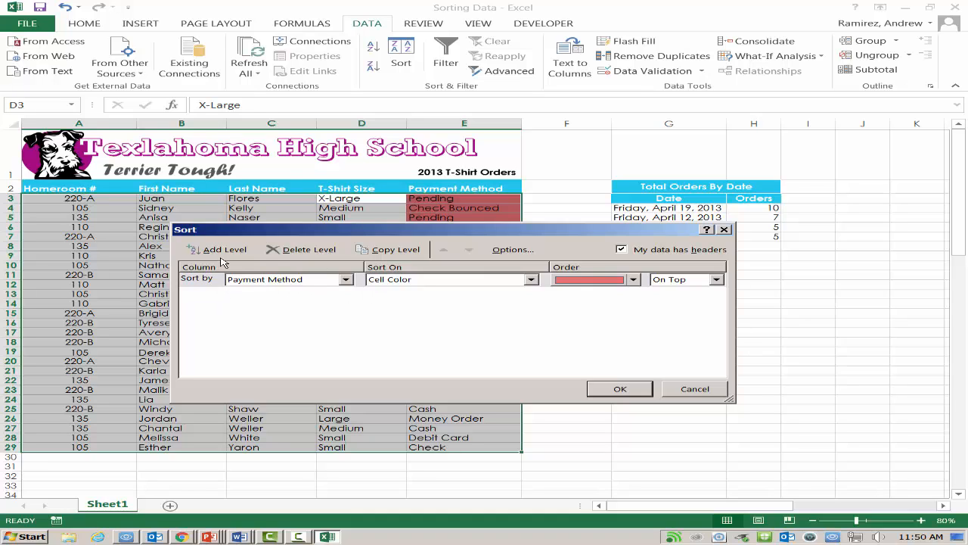
{"action": "left_click", "coordinate": [232, 252]}
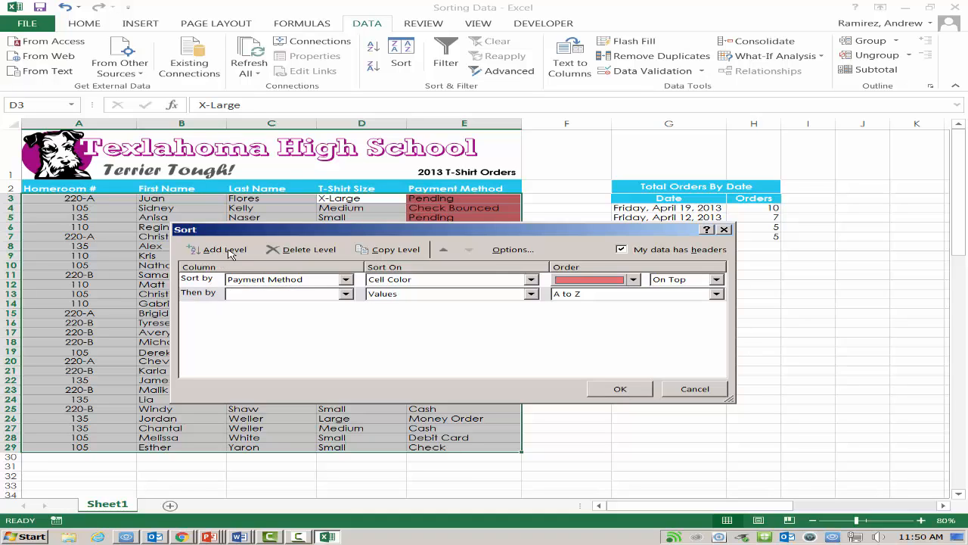
{"action": "left_click", "coordinate": [346, 294]}
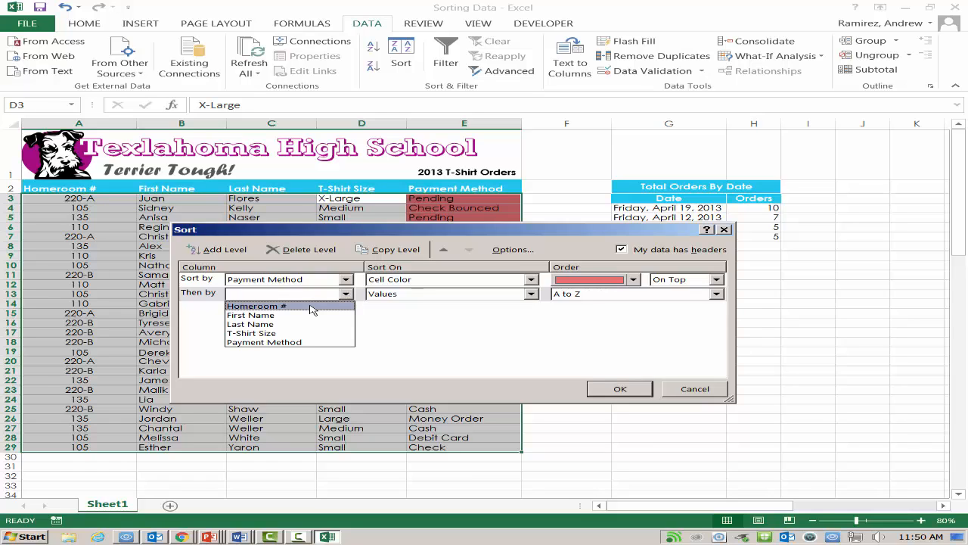
{"action": "left_click", "coordinate": [257, 332]}
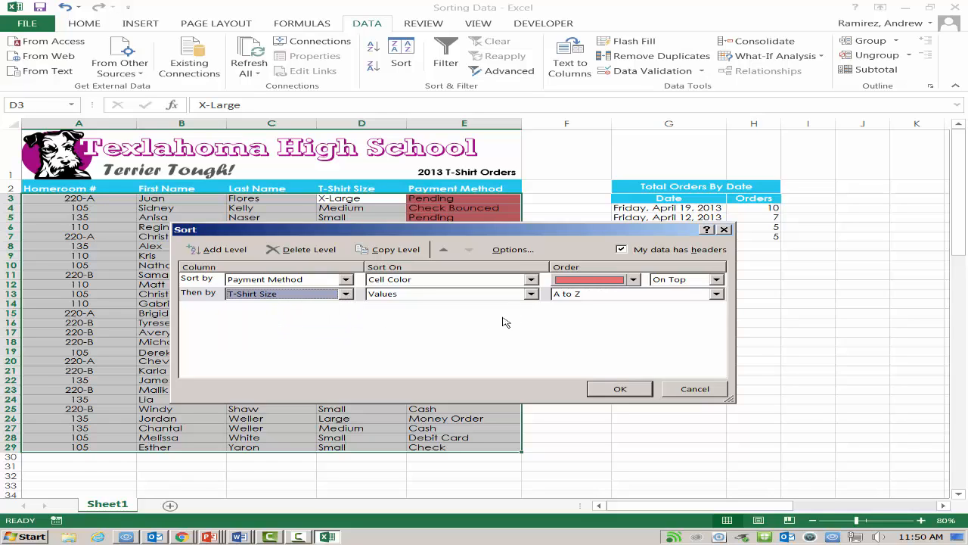
Step: Order the T-Shirt Size level by the custom list Small, Medium, Large, X-Large, and apply the sort
{"action": "left_click", "coordinate": [715, 296]}
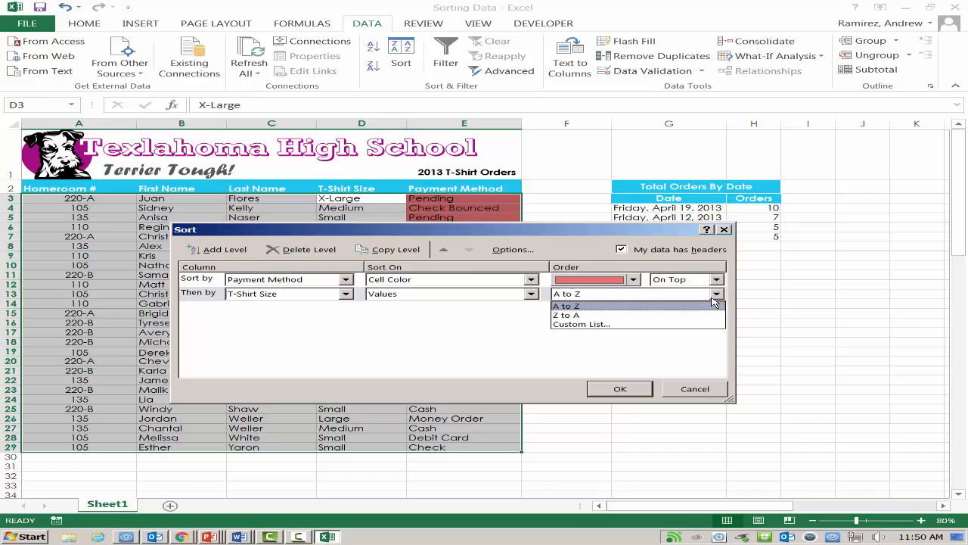
{"action": "left_click", "coordinate": [582, 325]}
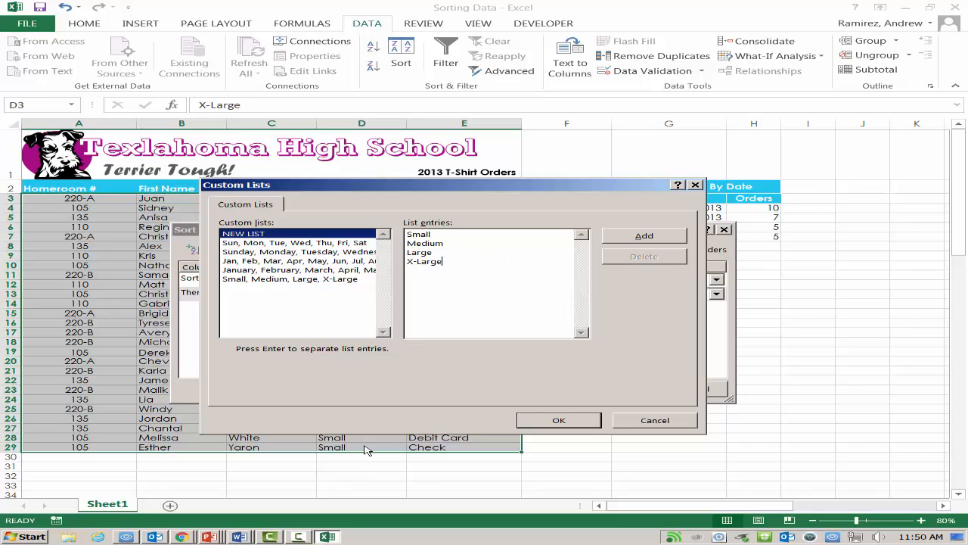
{"action": "left_click", "coordinate": [645, 239]}
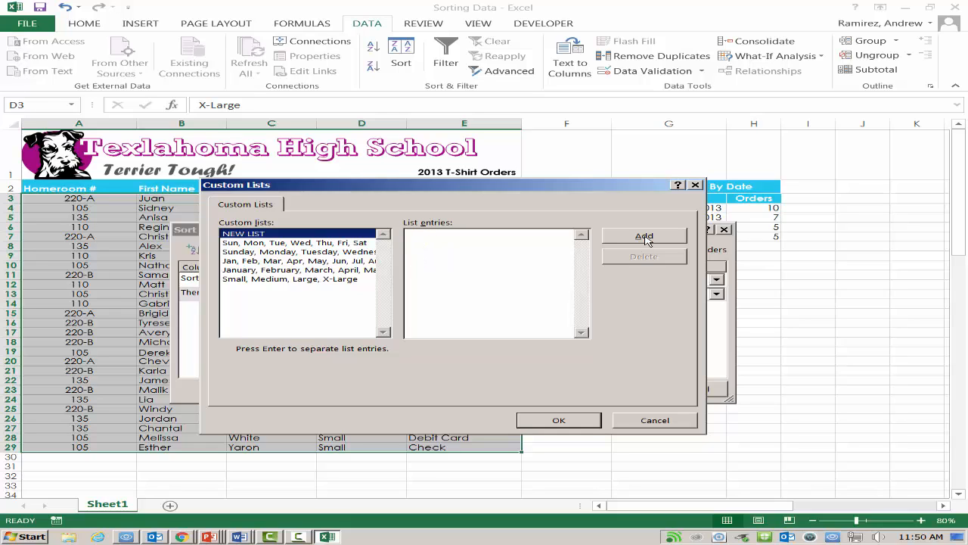
{"action": "left_click", "coordinate": [292, 280]}
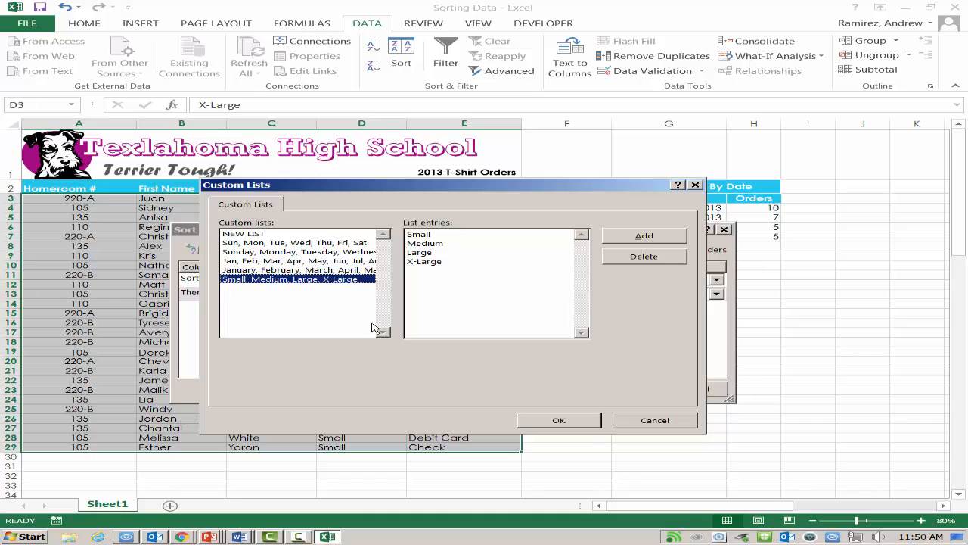
{"action": "left_click", "coordinate": [566, 422]}
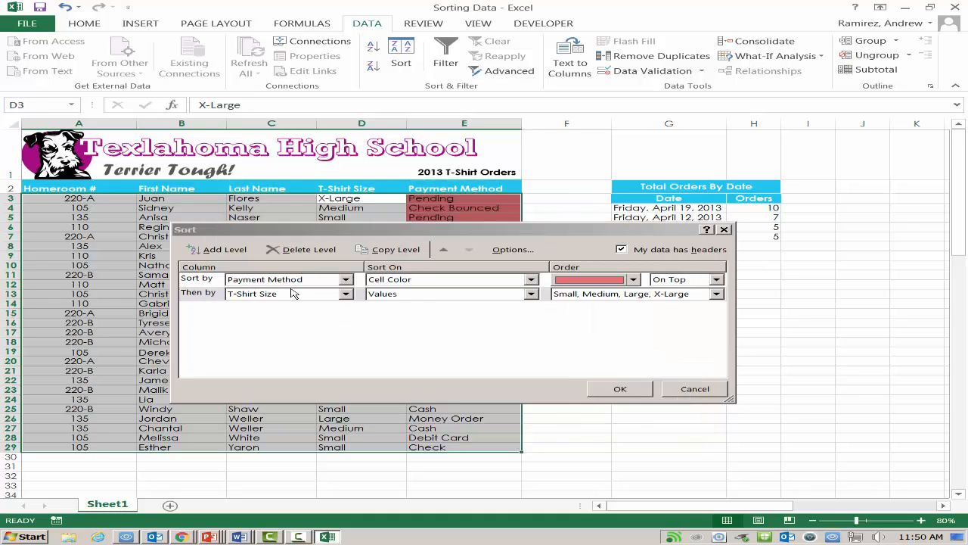
{"action": "left_click", "coordinate": [622, 389]}
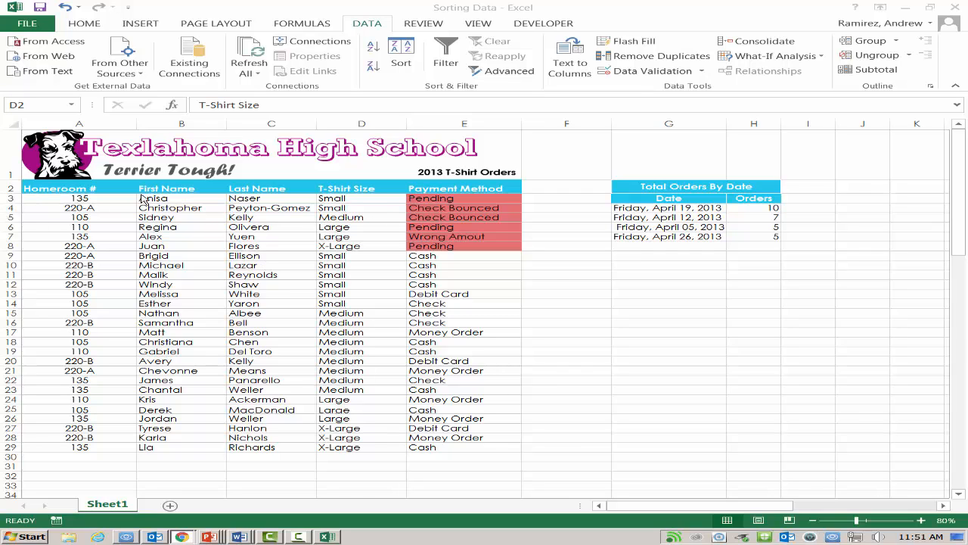
Step: Reopen the custom sort of the T-shirt orders and move the T-Shirt Size level above Payment Method
{"action": "left_click", "coordinate": [85, 221]}
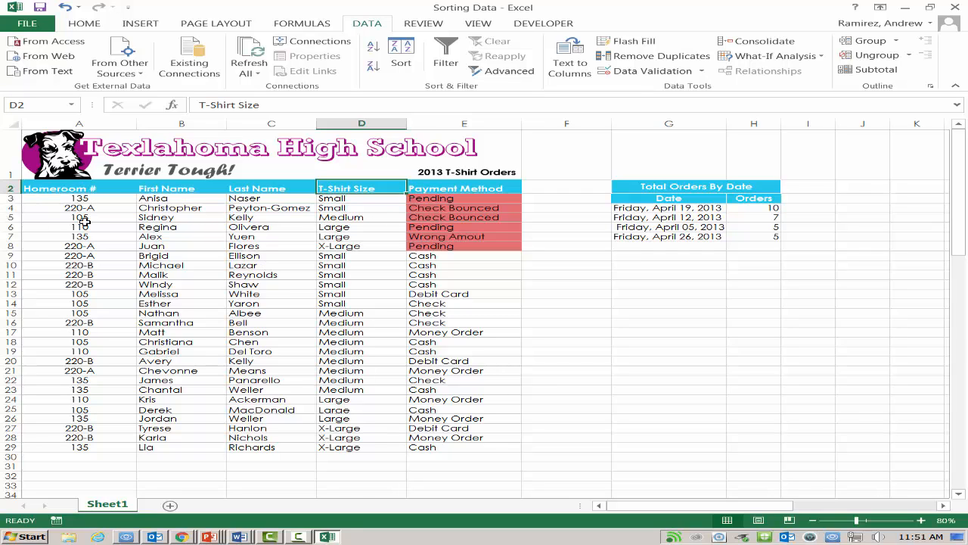
{"action": "left_click", "coordinate": [183, 192]}
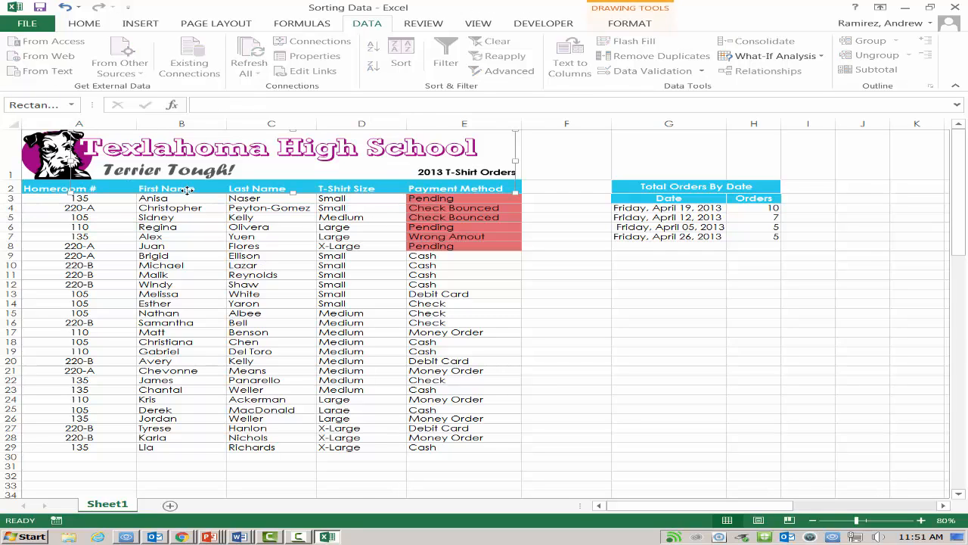
{"action": "left_click", "coordinate": [421, 188]}
{"action": "left_click", "coordinate": [404, 66]}
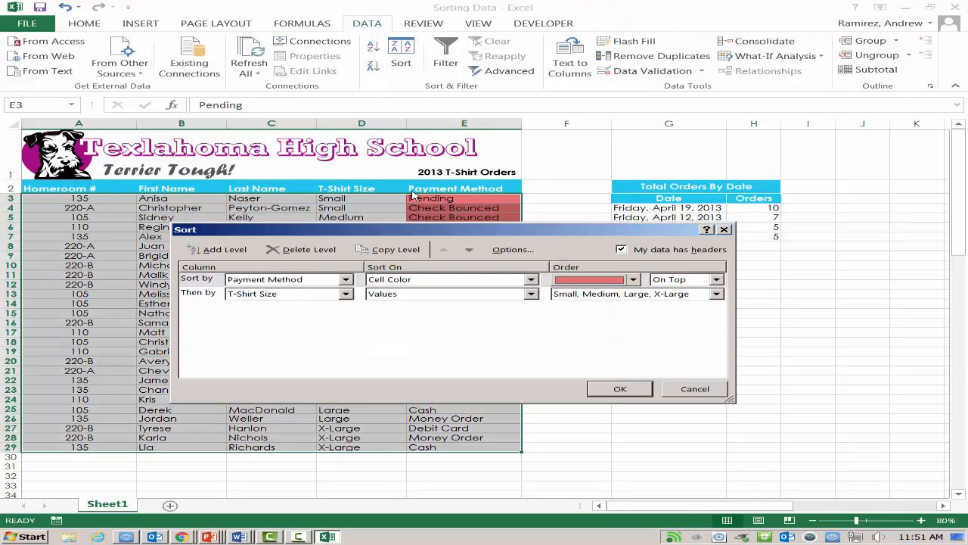
{"action": "left_click", "coordinate": [201, 295]}
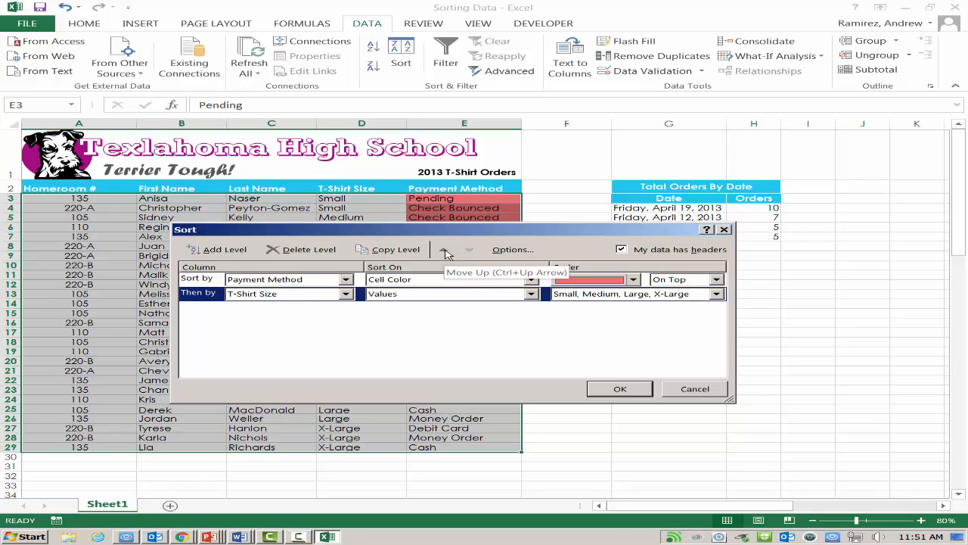
{"action": "left_click", "coordinate": [445, 250]}
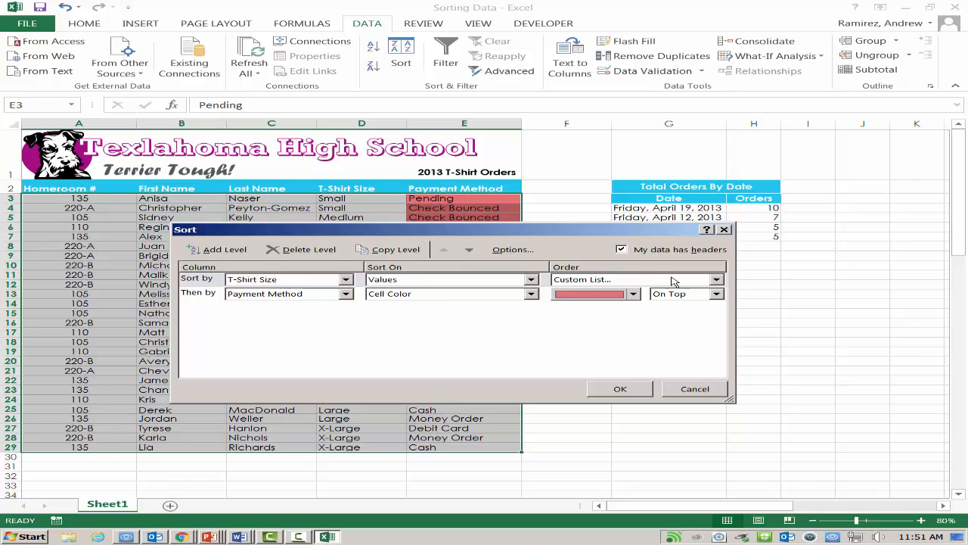
Step: Set the T-Shirt Size level's order to the existing custom list Small, Medium, Large, X-Large
{"action": "left_click", "coordinate": [716, 280]}
{"action": "left_click", "coordinate": [619, 310]}
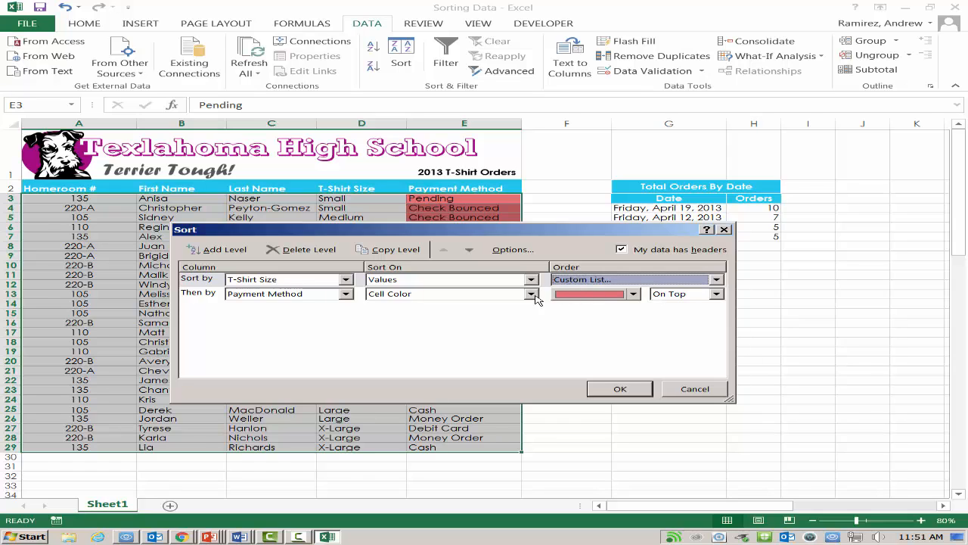
{"action": "left_click", "coordinate": [654, 283]}
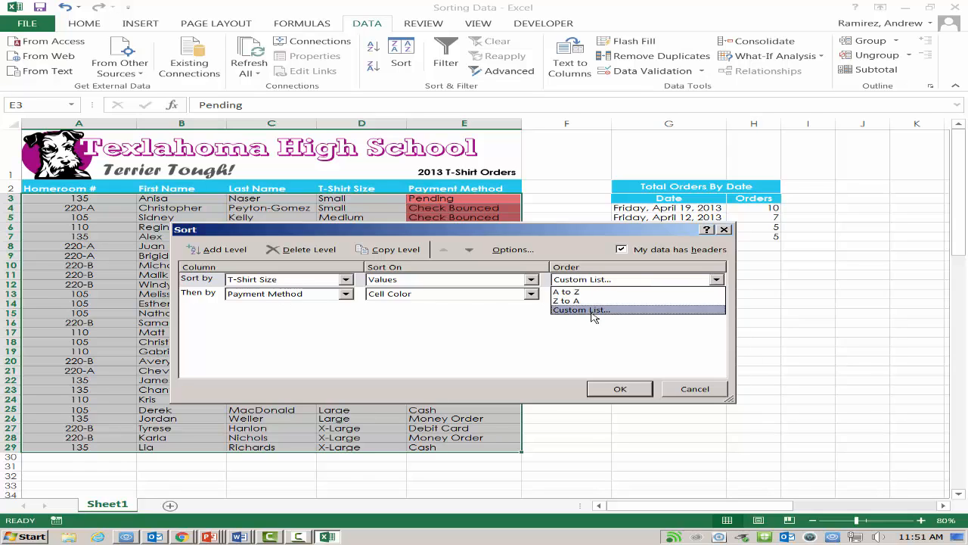
{"action": "left_click", "coordinate": [594, 314]}
{"action": "left_click", "coordinate": [587, 280]}
{"action": "left_click", "coordinate": [578, 292]}
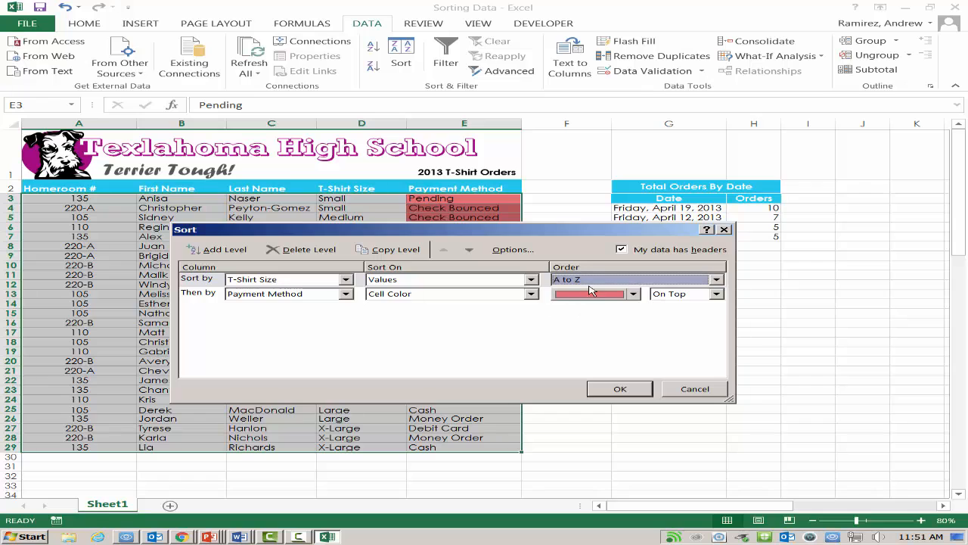
{"action": "left_click", "coordinate": [594, 281]}
{"action": "left_click", "coordinate": [585, 311]}
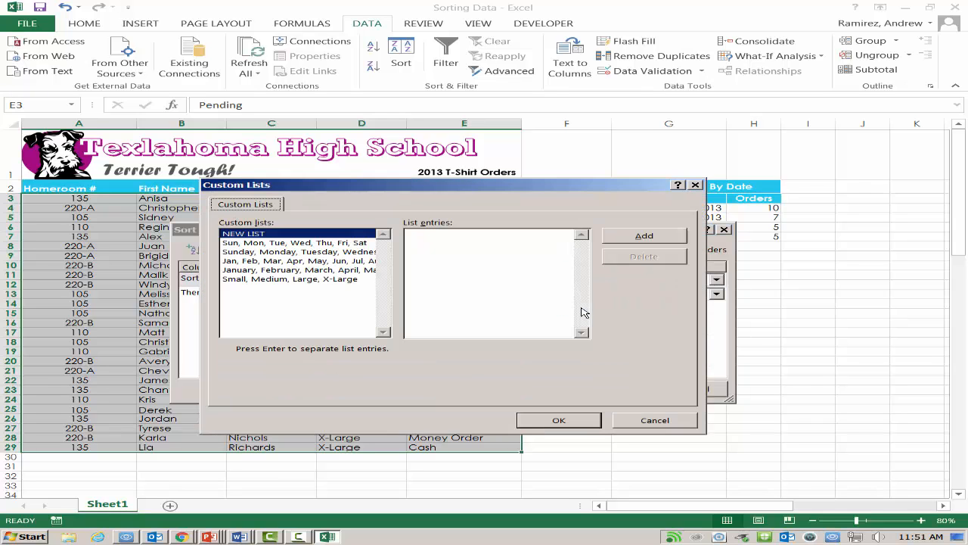
{"action": "left_click", "coordinate": [284, 280]}
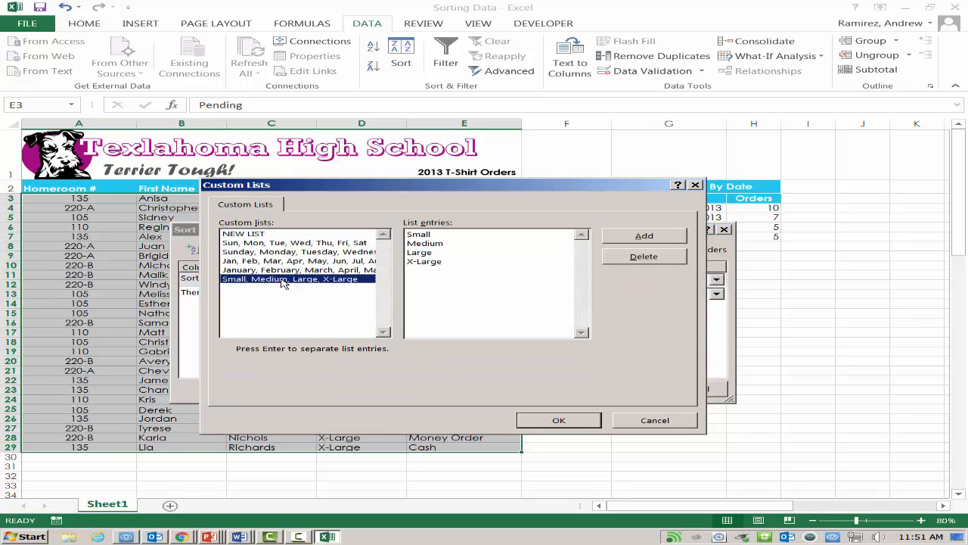
{"action": "left_click", "coordinate": [572, 421]}
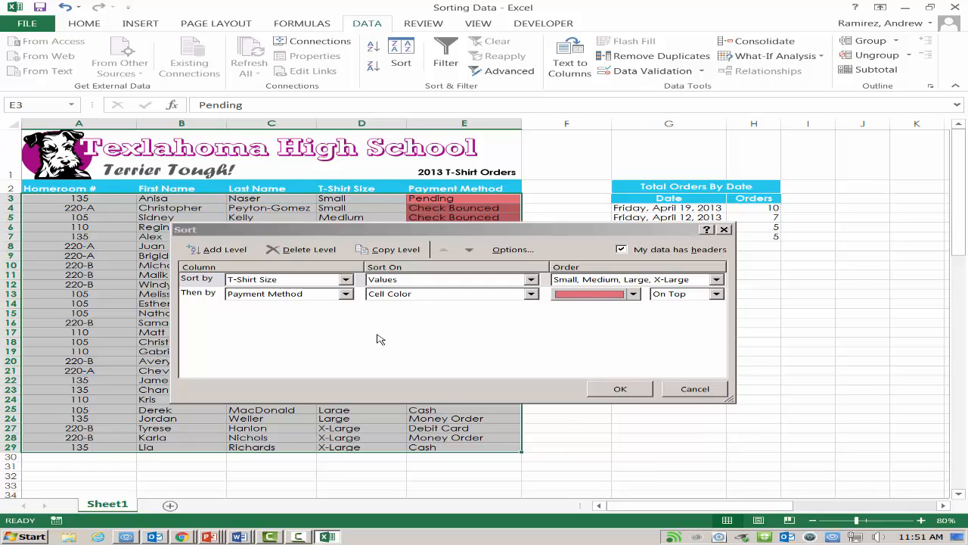
Step: Change the second sort level to Homeroom #, sorted on Values
{"action": "left_click", "coordinate": [345, 294]}
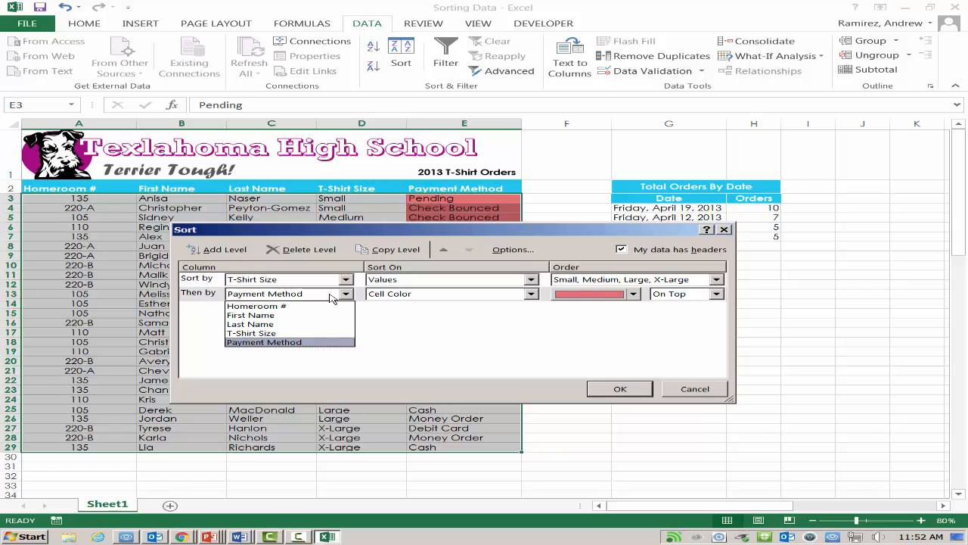
{"action": "left_click", "coordinate": [257, 305]}
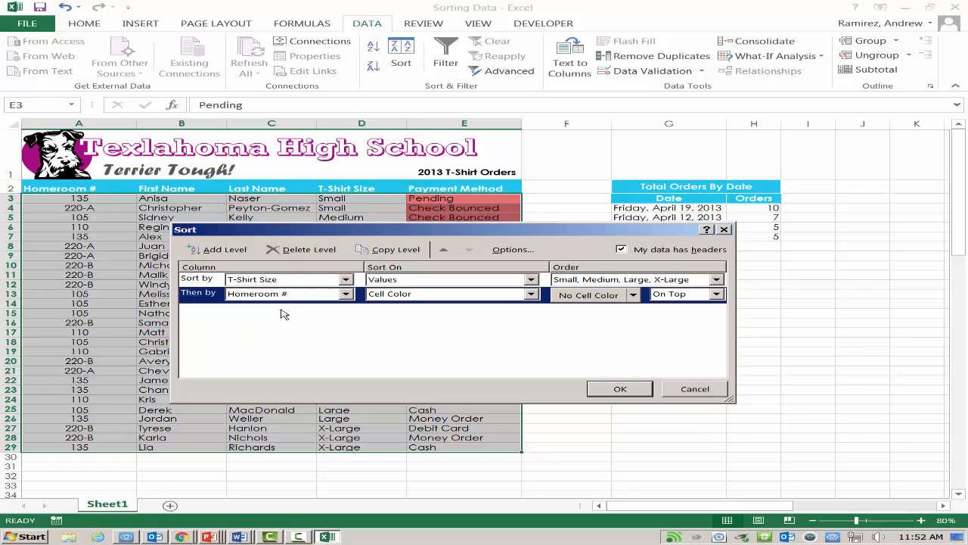
{"action": "left_click", "coordinate": [533, 294]}
{"action": "left_click", "coordinate": [468, 305]}
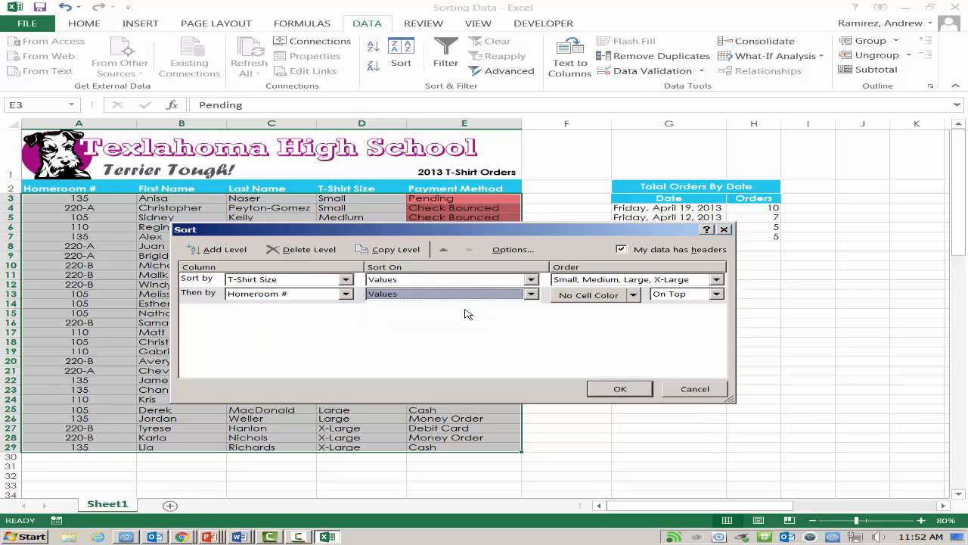
Step: Add a third sort level by Last Name from A to Z and apply the sort to the T-shirt orders
{"action": "left_click", "coordinate": [215, 253]}
{"action": "left_click", "coordinate": [346, 308]}
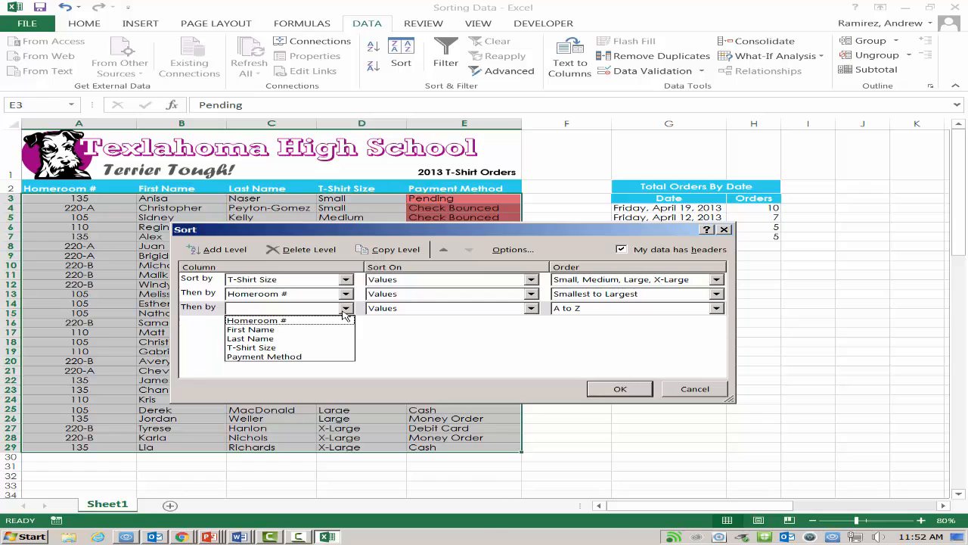
{"action": "left_click", "coordinate": [308, 340]}
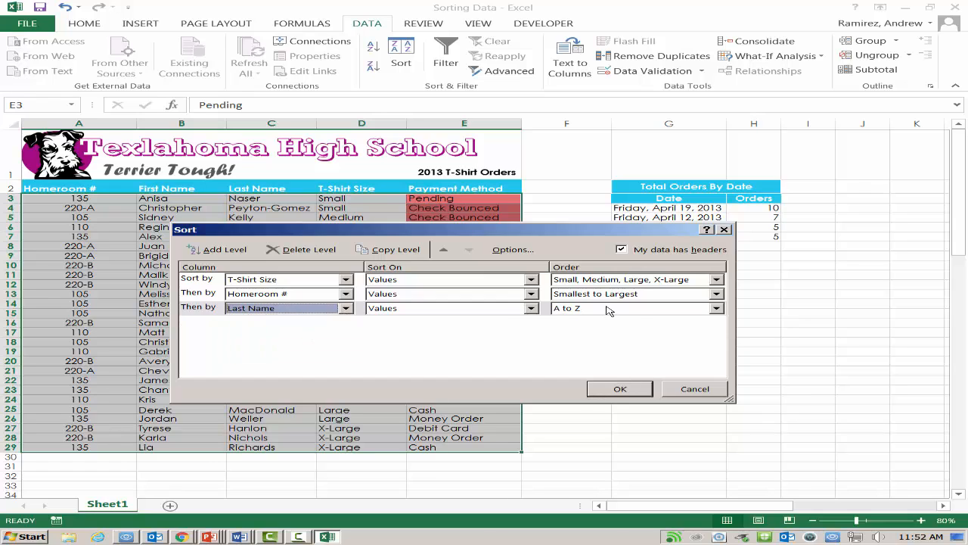
{"action": "left_click", "coordinate": [625, 390]}
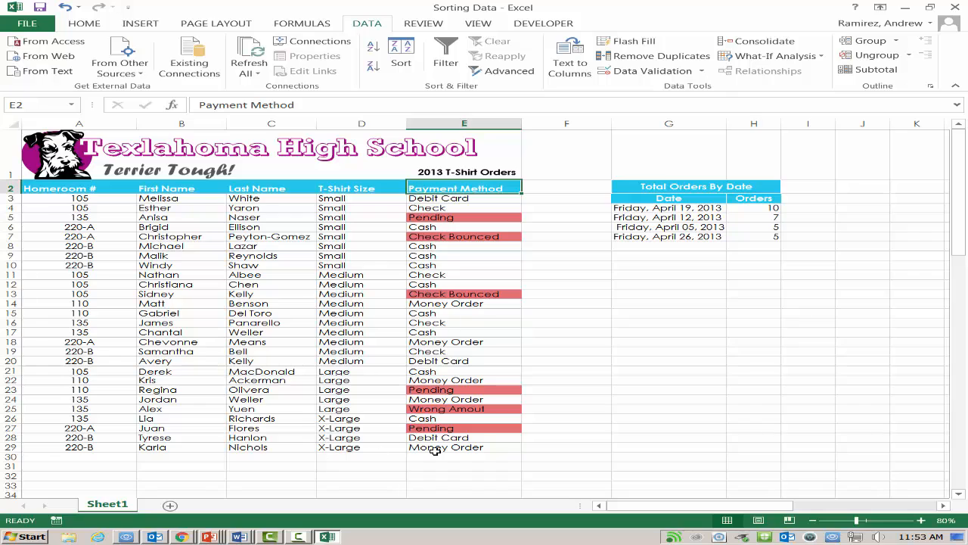
Step: Rename the worksheet Sheet1 to Orders
{"action": "key", "text": "alt+Tab"}
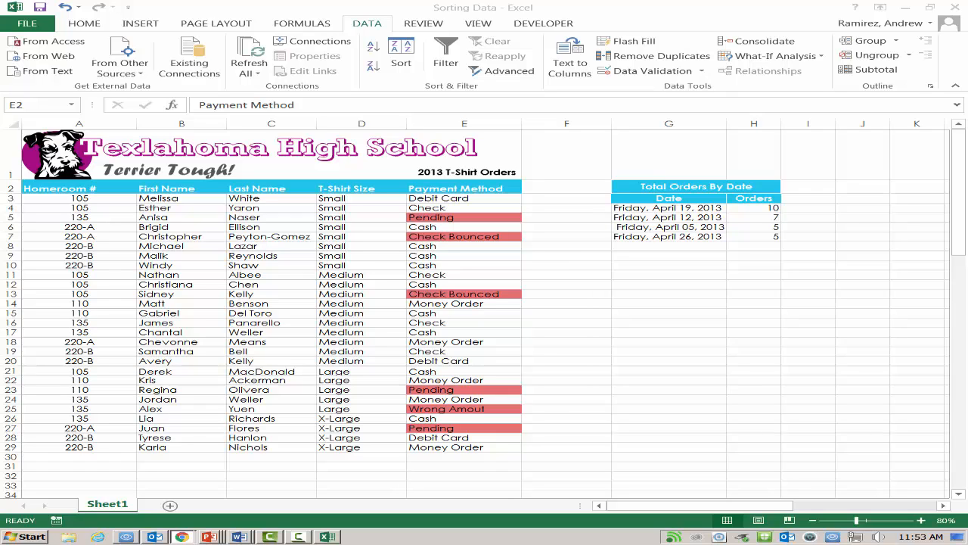
{"action": "left_click", "coordinate": [112, 505]}
{"action": "right_click", "coordinate": [112, 505]}
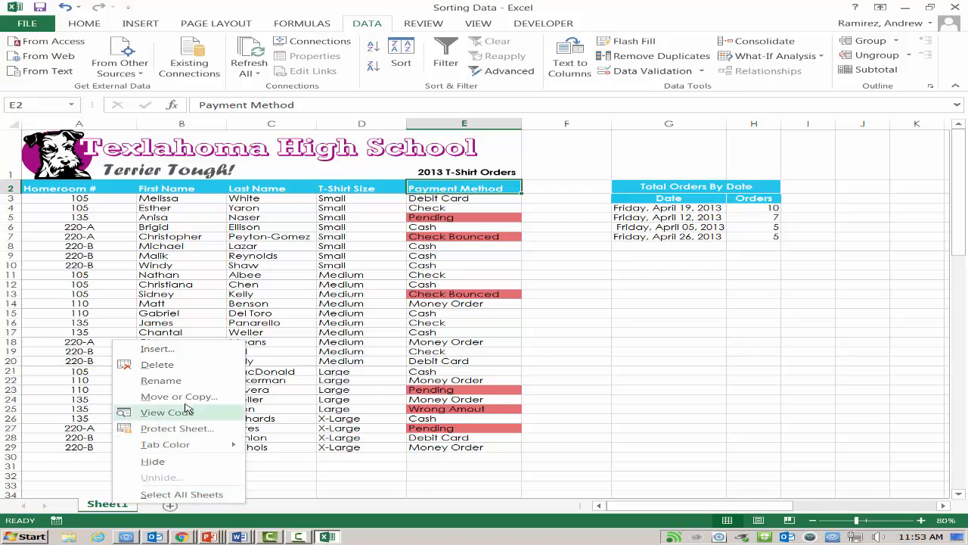
{"action": "left_click", "coordinate": [126, 383]}
{"action": "type", "text": "Orders"}
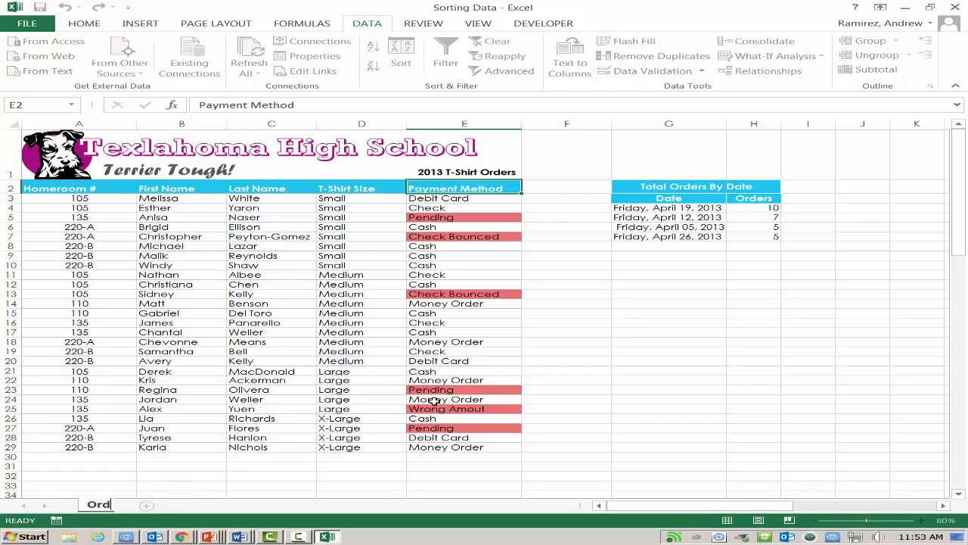
{"action": "left_click", "coordinate": [354, 493]}
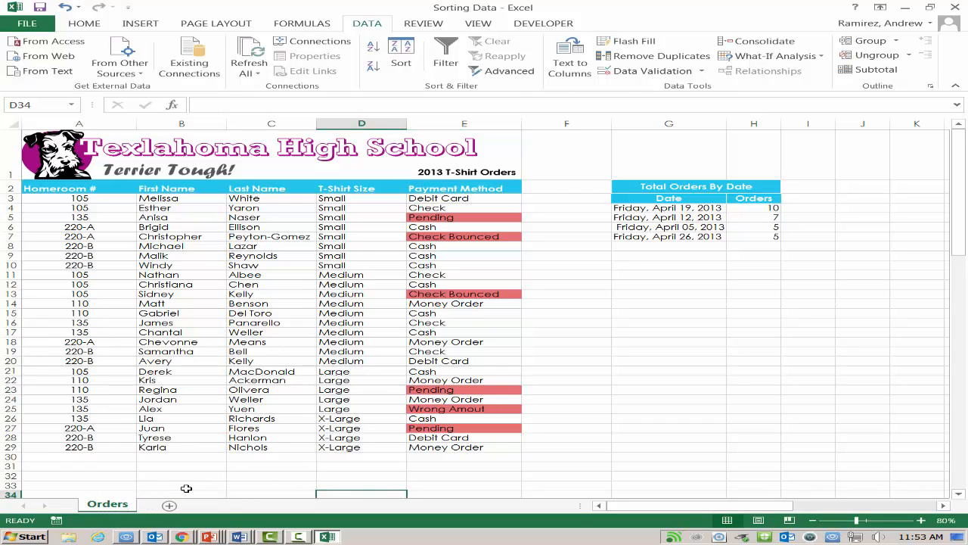
Step: Set the Orders sheet's tab color to Dark Purple, Accent 2, Darker 50%
{"action": "right_click", "coordinate": [125, 508]}
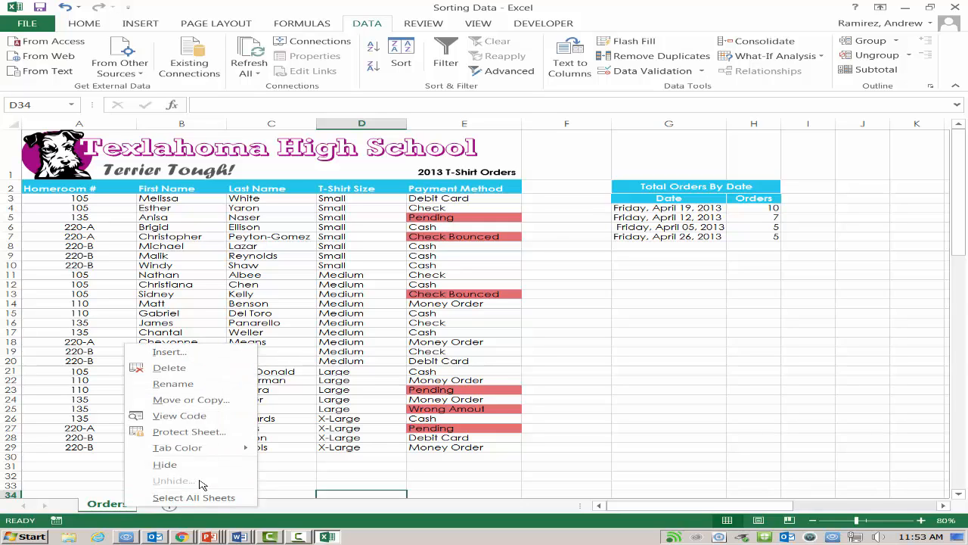
{"action": "mouse_move", "coordinate": [206, 455]}
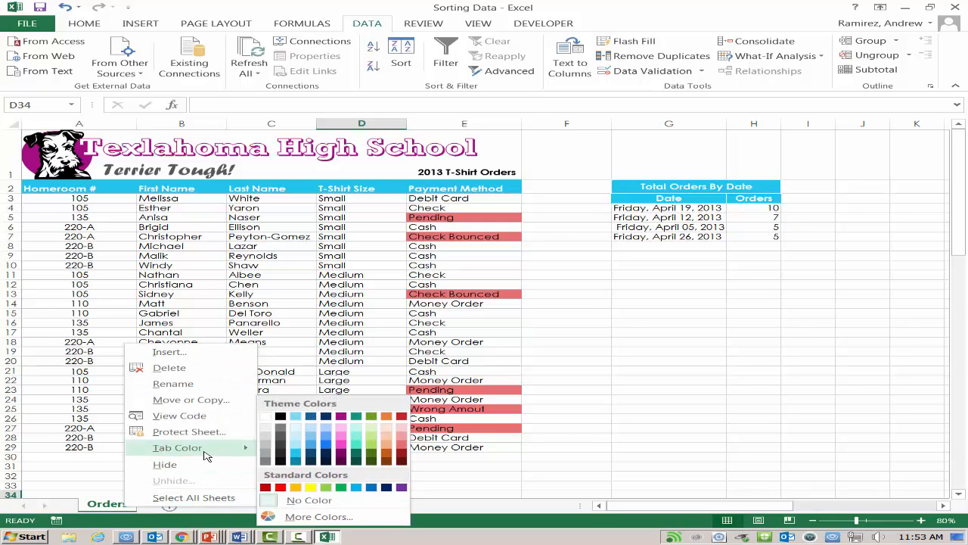
{"action": "left_click", "coordinate": [341, 463]}
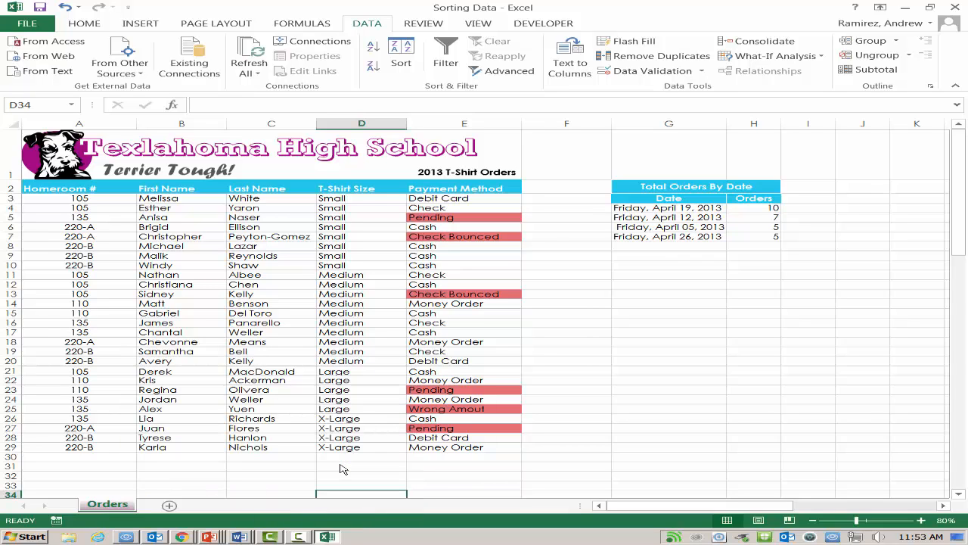
Step: Enter the label Total Number of Orders in G8 below the order dates and widen column G to fit it
{"action": "key", "text": "alt+Tab"}
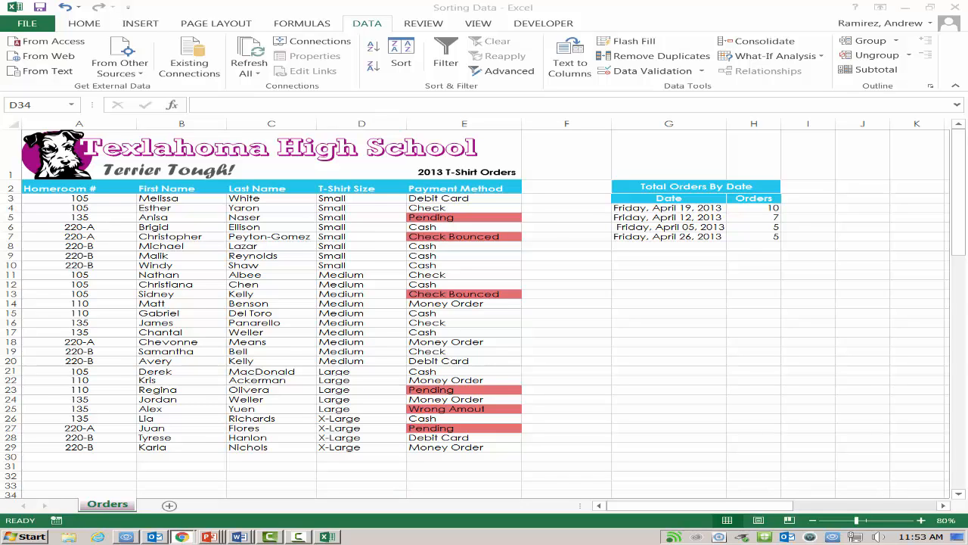
{"action": "key", "text": "alt+Tab"}
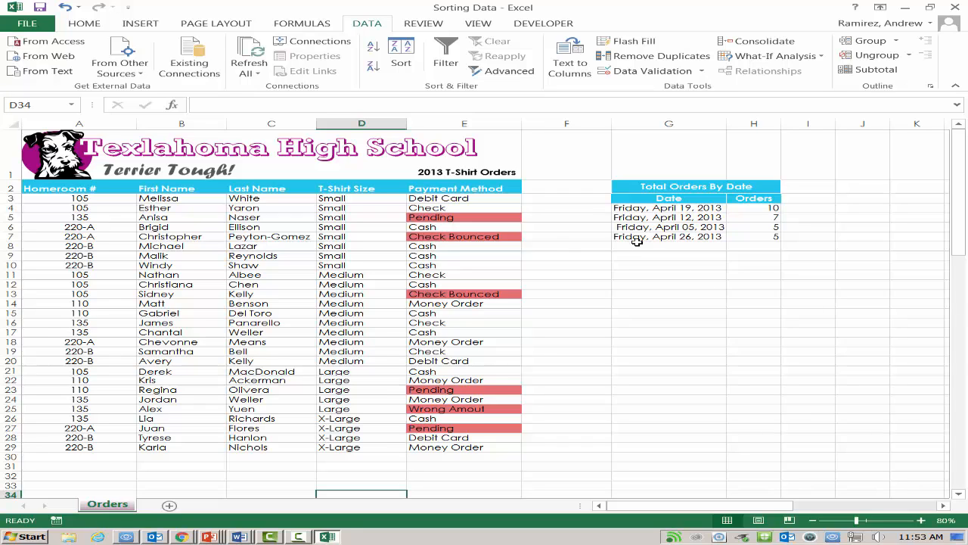
{"action": "left_click", "coordinate": [622, 251]}
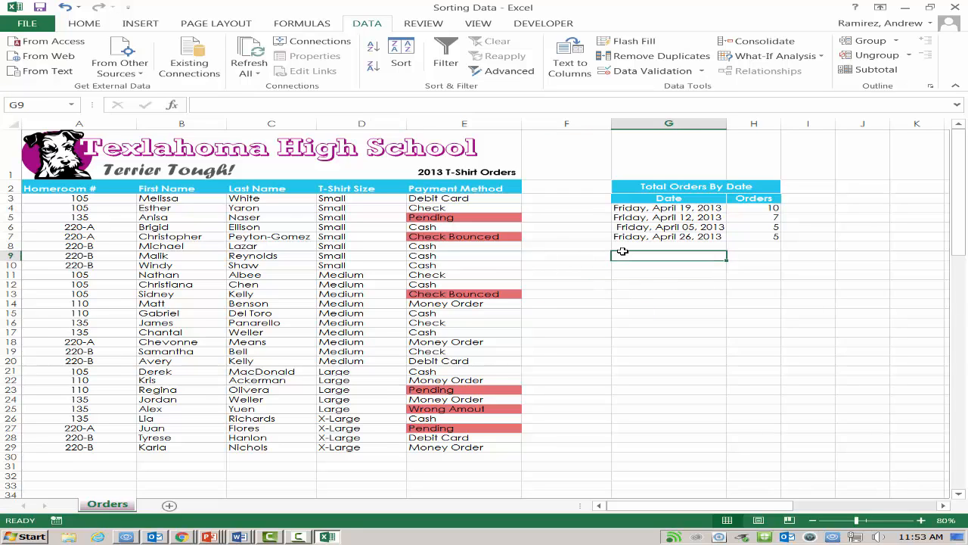
{"action": "left_click", "coordinate": [626, 244]}
{"action": "type", "text": "al"}
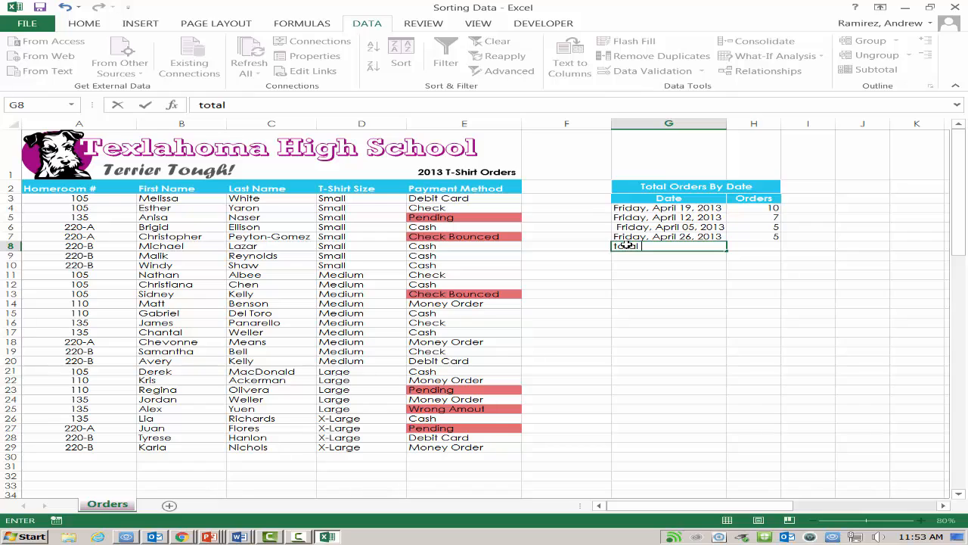
{"action": "key", "text": "BackSpace"}
{"action": "key", "text": "BackSpace"}
{"action": "key", "text": "BackSpace"}
{"action": "key", "text": "BackSpace"}
{"action": "key", "text": "BackSpace"}
{"action": "type", "text": "Total Number of Orders"}
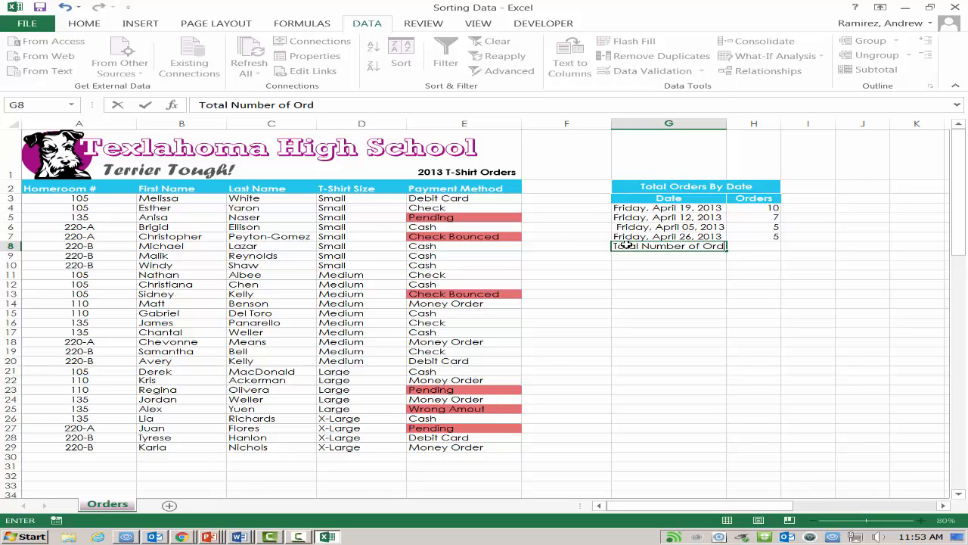
{"action": "left_click", "coordinate": [729, 126]}
{"action": "left_click_drag", "start_coordinate": [729, 126], "coordinate": [746, 125]}
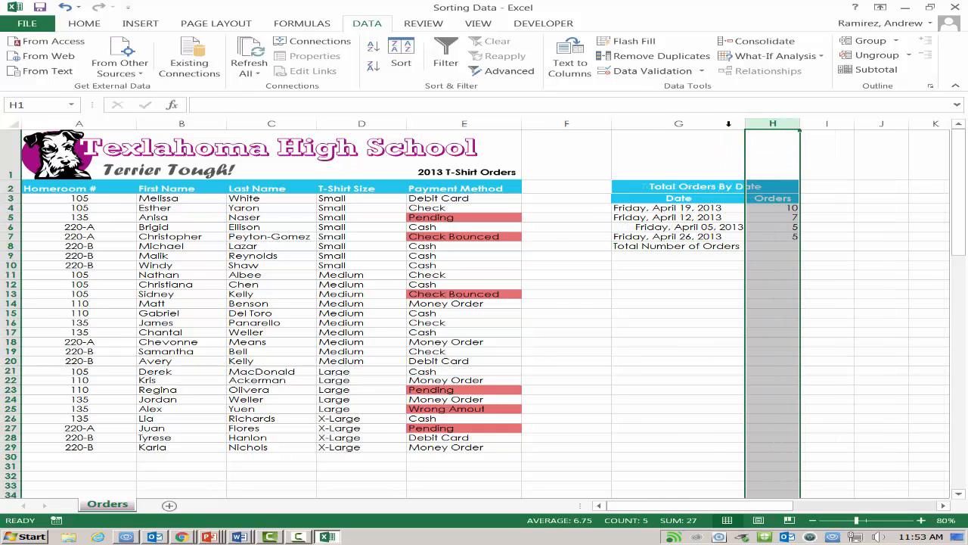
Step: Try totalling the orders H4:H7 in H8 with the AutoSum function, and undo that total
{"action": "left_click", "coordinate": [770, 248]}
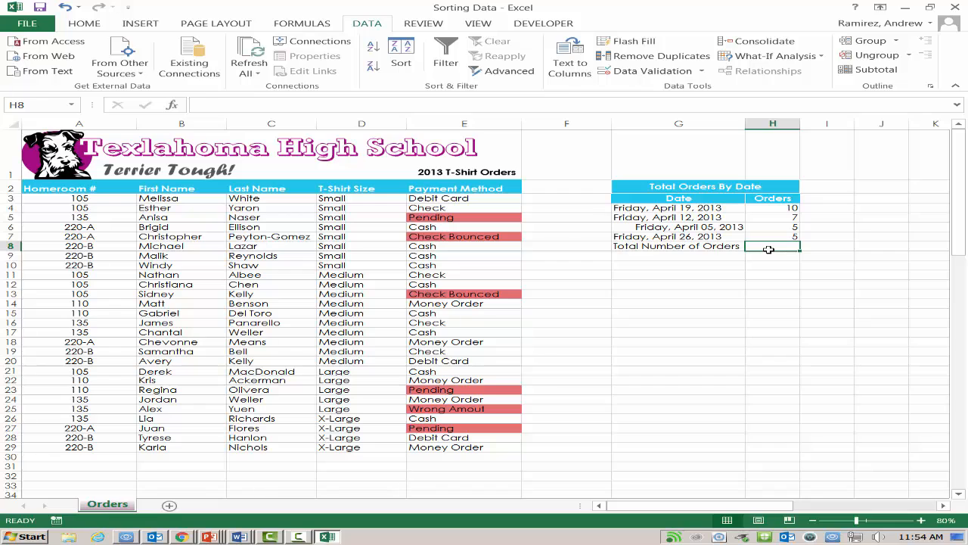
{"action": "type", "text": "="}
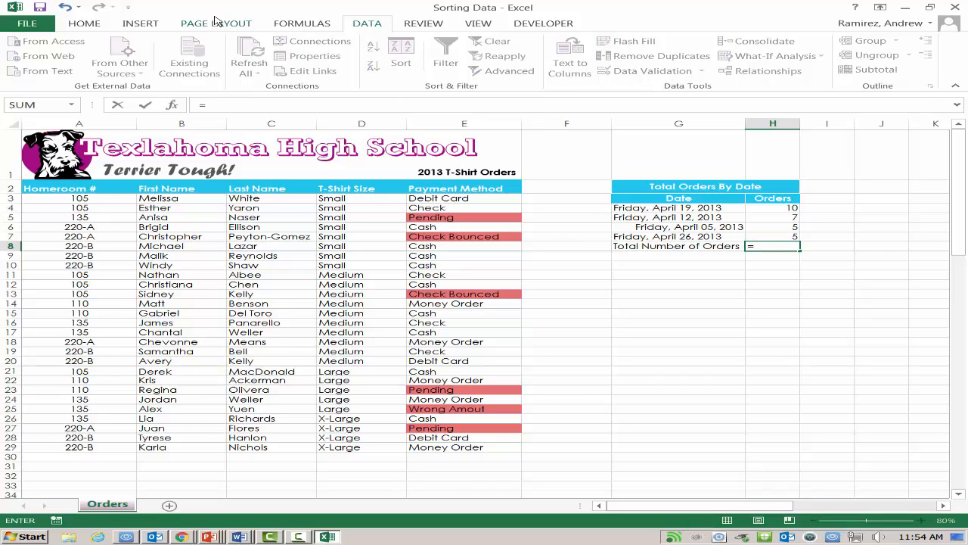
{"action": "left_click", "coordinate": [144, 28]}
{"action": "left_click", "coordinate": [303, 26]}
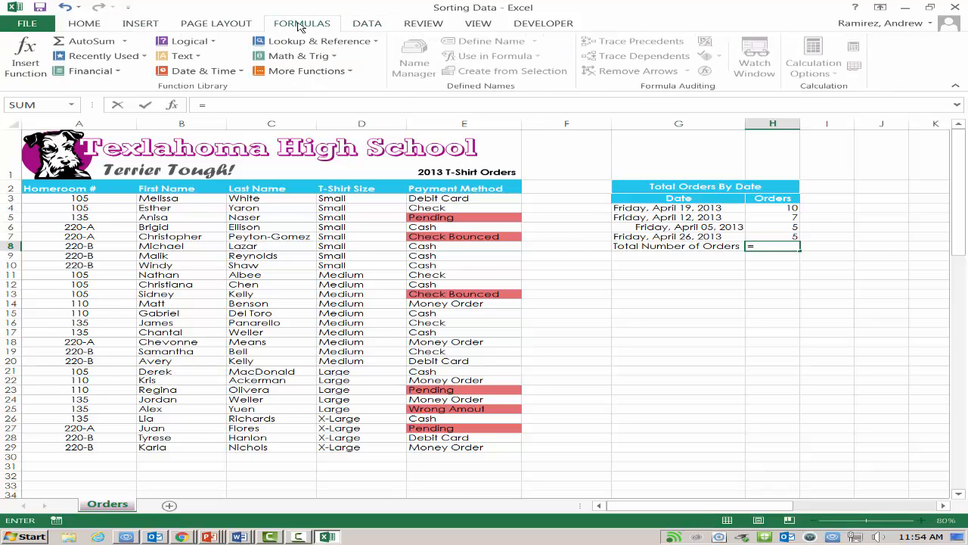
{"action": "left_click", "coordinate": [126, 41]}
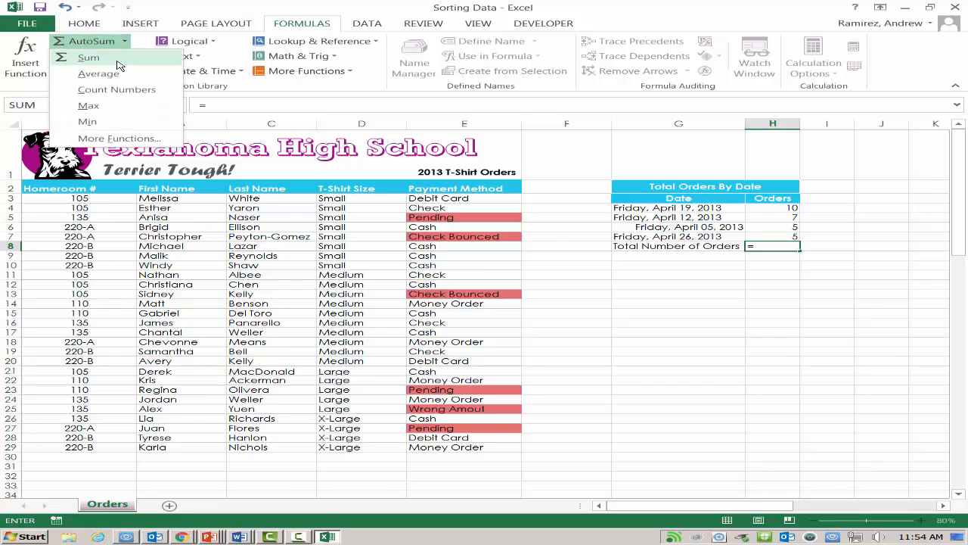
{"action": "key", "text": "Escape"}
{"action": "left_click", "coordinate": [81, 41]}
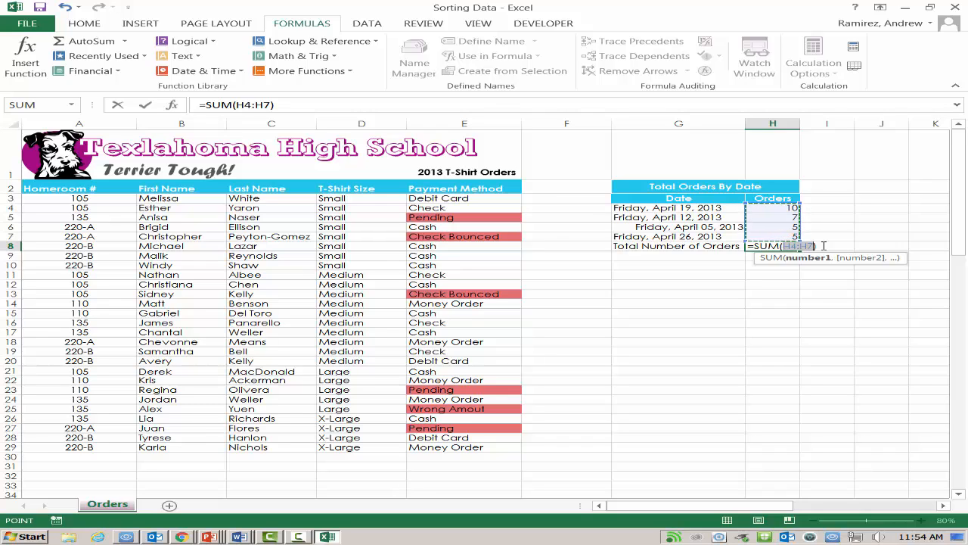
{"action": "key", "text": "Return"}
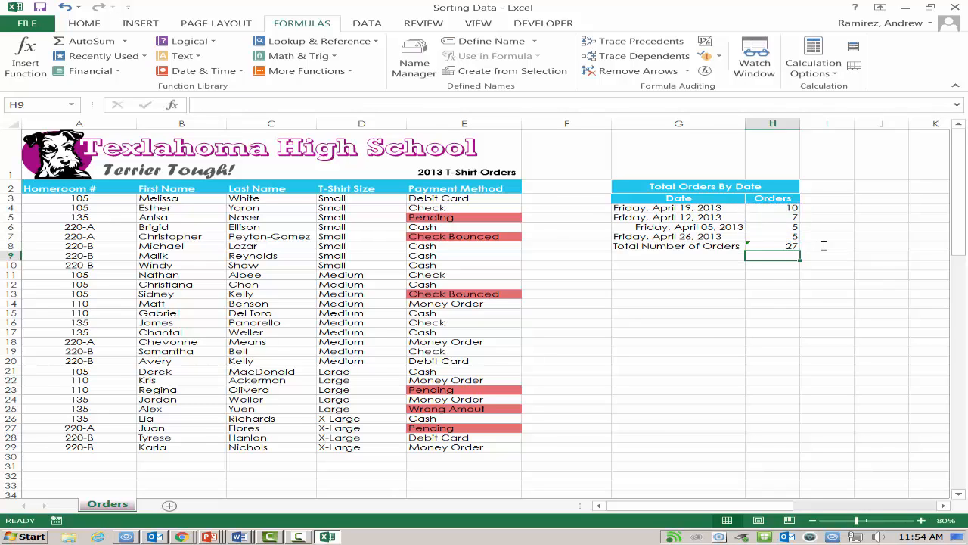
{"action": "left_click", "coordinate": [772, 245]}
{"action": "left_click", "coordinate": [66, 8]}
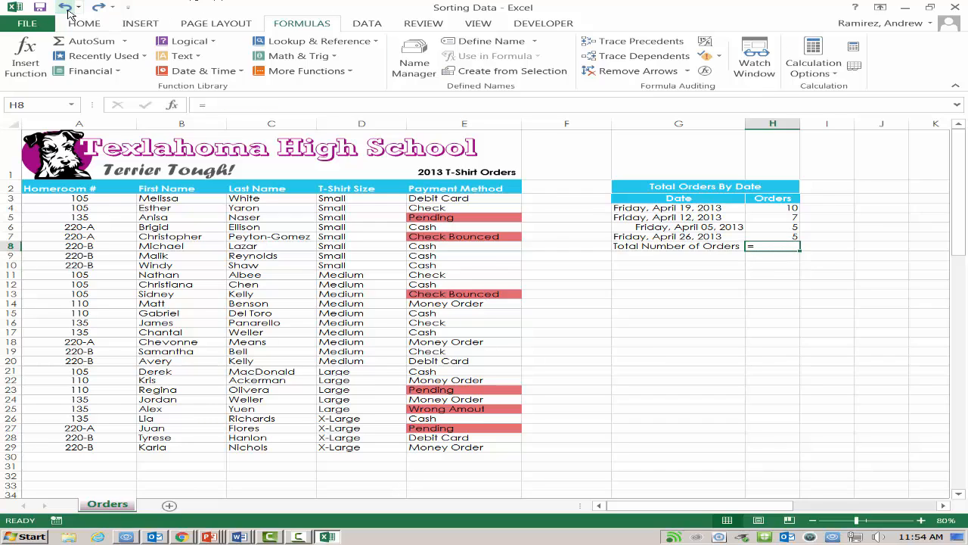
Step: Complete the formula in H8 as =SUM(H4:H7) to total the orders by date
{"action": "double_click", "coordinate": [775, 246]}
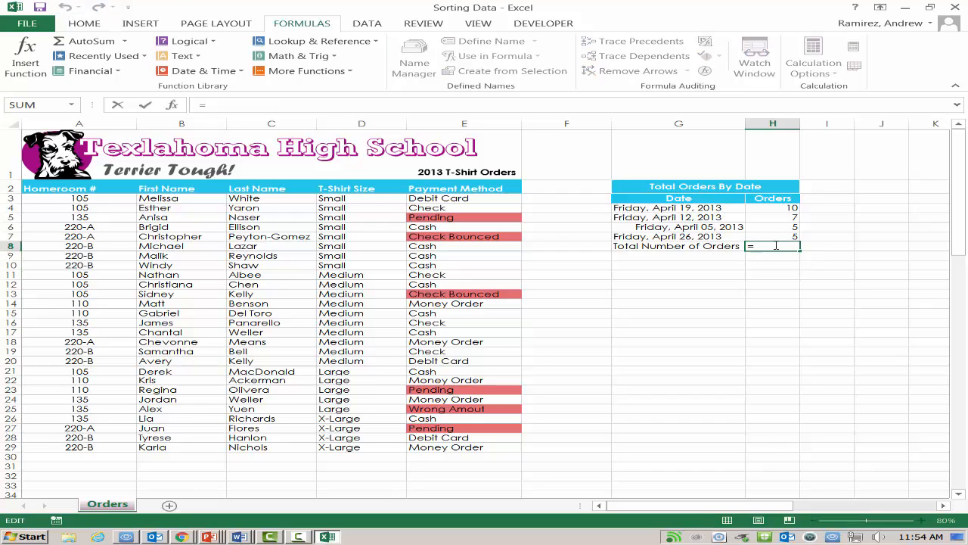
{"action": "type", "text": "sum"}
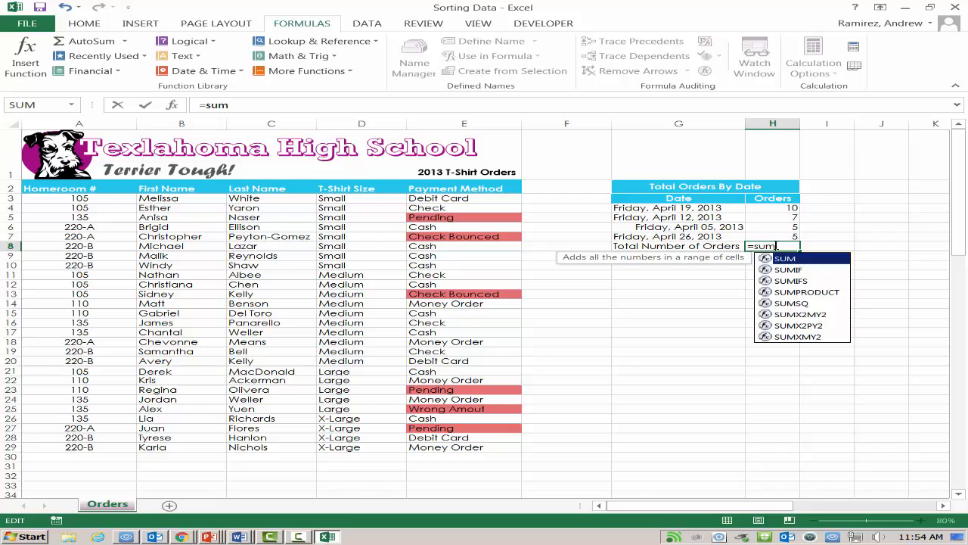
{"action": "key", "text": "Tab"}
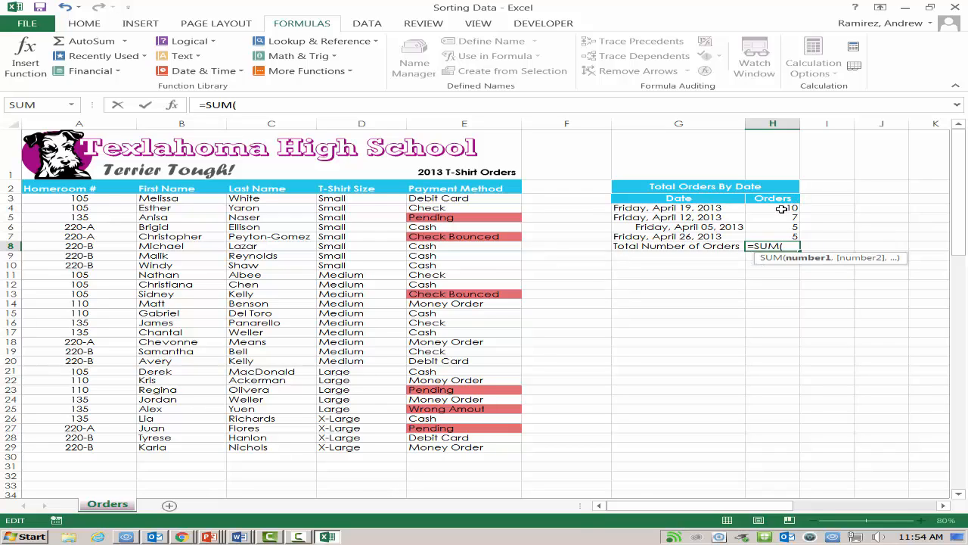
{"action": "left_click_drag", "start_coordinate": [782, 207], "coordinate": [781, 238]}
{"action": "type", "text": ")"}
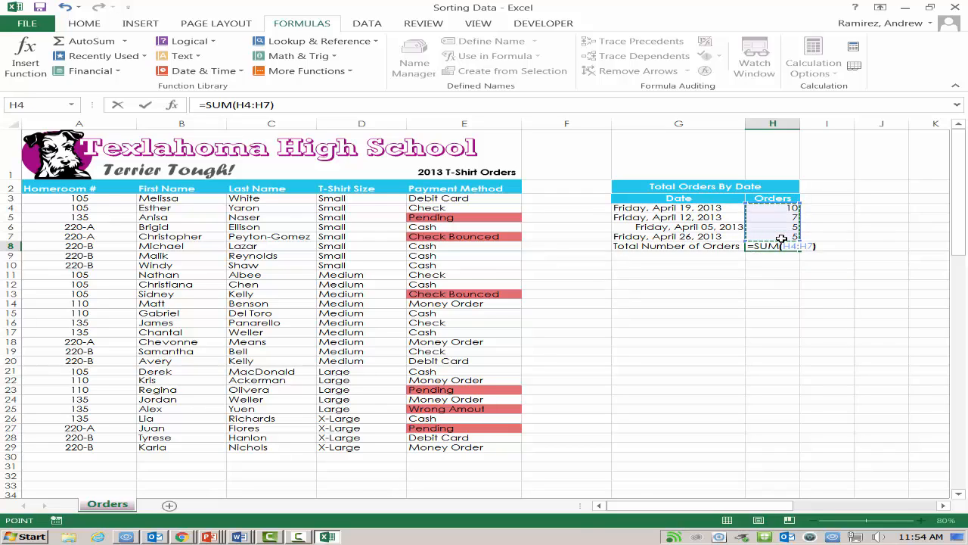
{"action": "key", "text": "Return"}
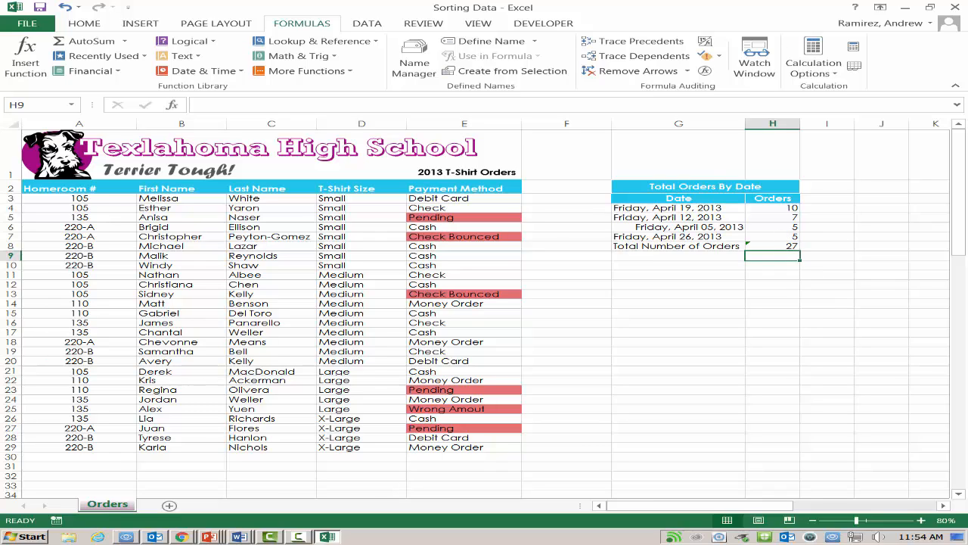
Step: Fill the date and order cells G4:H8 with Dark Green, Accent 4, Lighter 40%
{"action": "key", "text": "alt+Tab"}
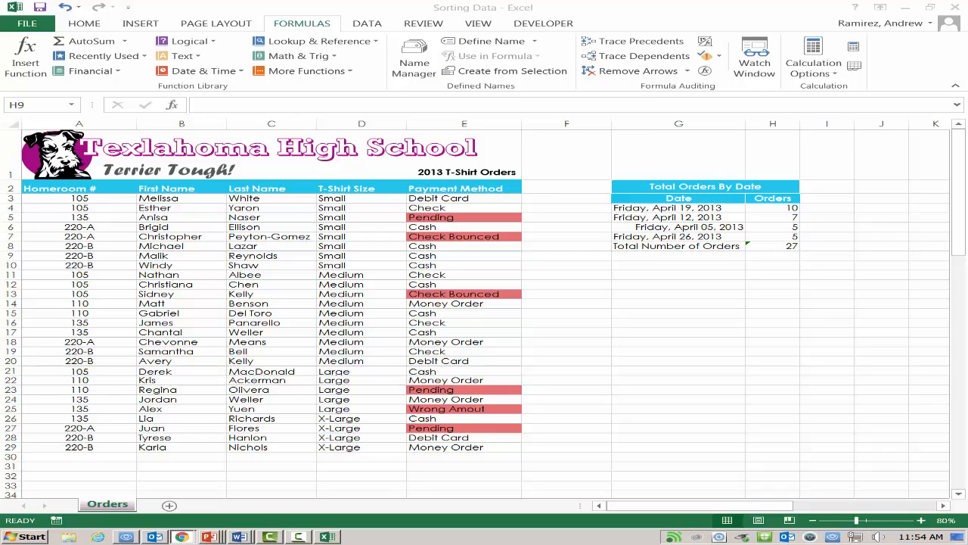
{"action": "left_click", "coordinate": [630, 209]}
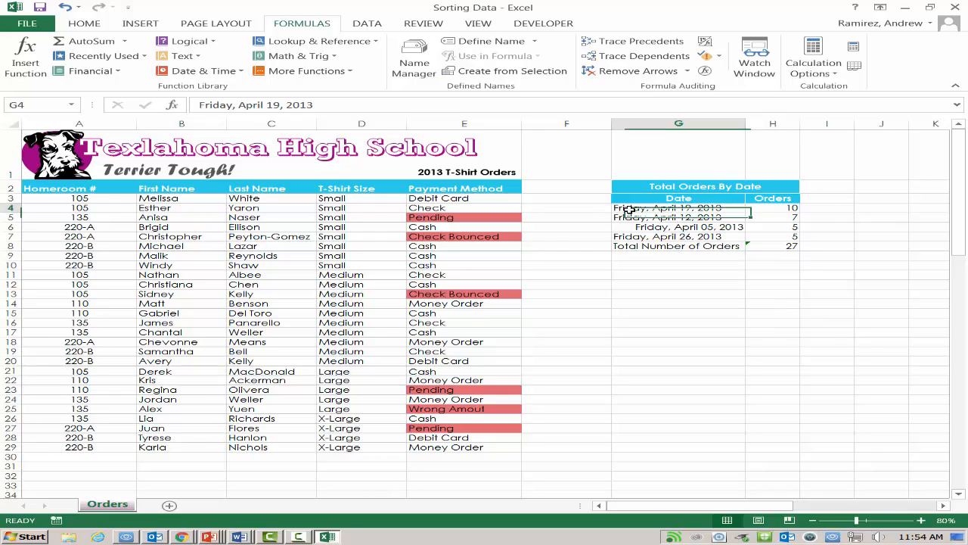
{"action": "left_click_drag", "start_coordinate": [630, 209], "coordinate": [780, 250]}
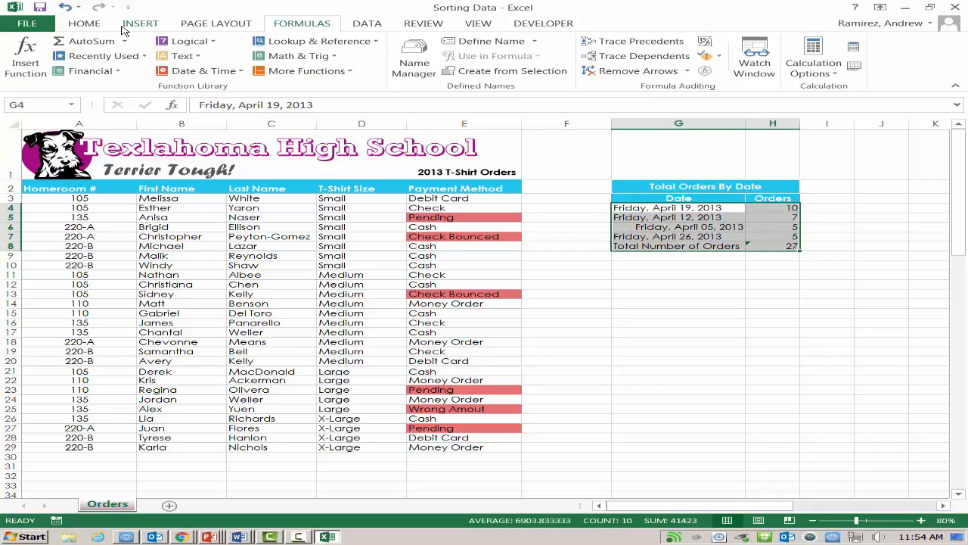
{"action": "left_click", "coordinate": [89, 25]}
{"action": "left_click", "coordinate": [214, 67]}
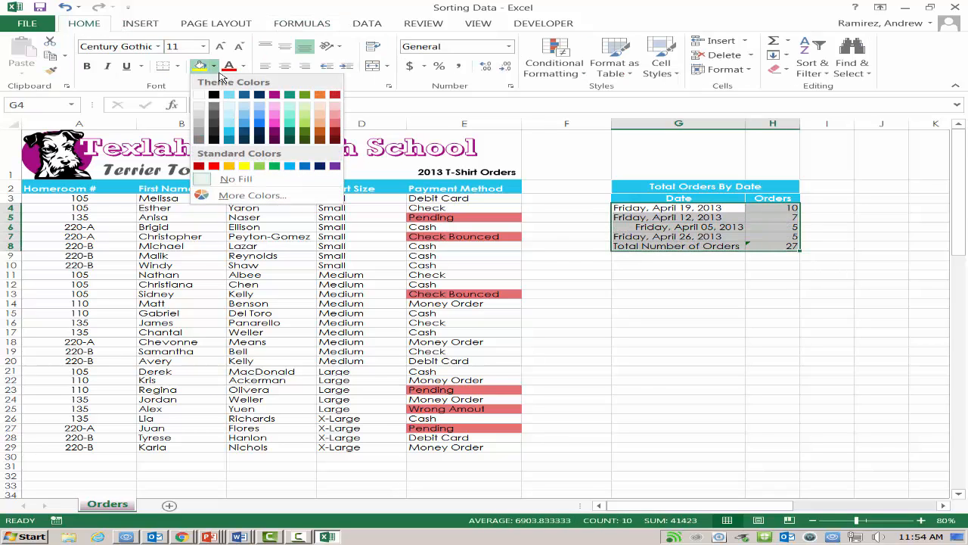
{"action": "left_click", "coordinate": [304, 129]}
{"action": "left_click", "coordinate": [677, 304]}
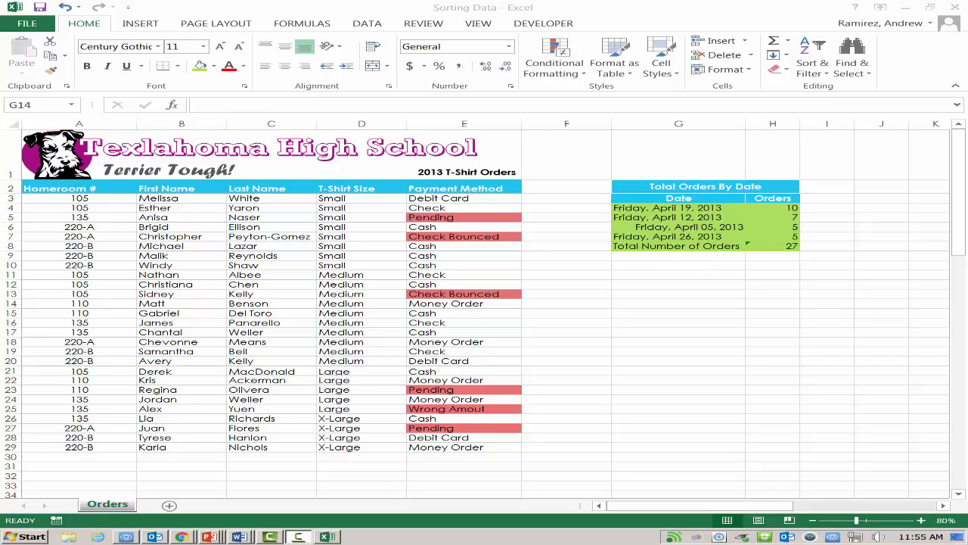
Step: Center the column headings in A2:E2 of the T-shirt orders table
{"action": "left_click_drag", "start_coordinate": [42, 189], "coordinate": [488, 188]}
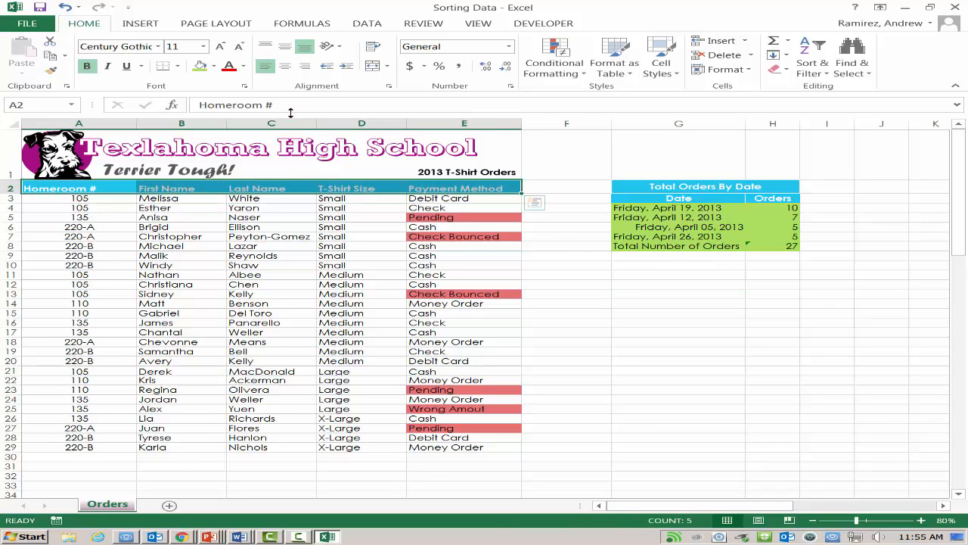
{"action": "left_click", "coordinate": [282, 66]}
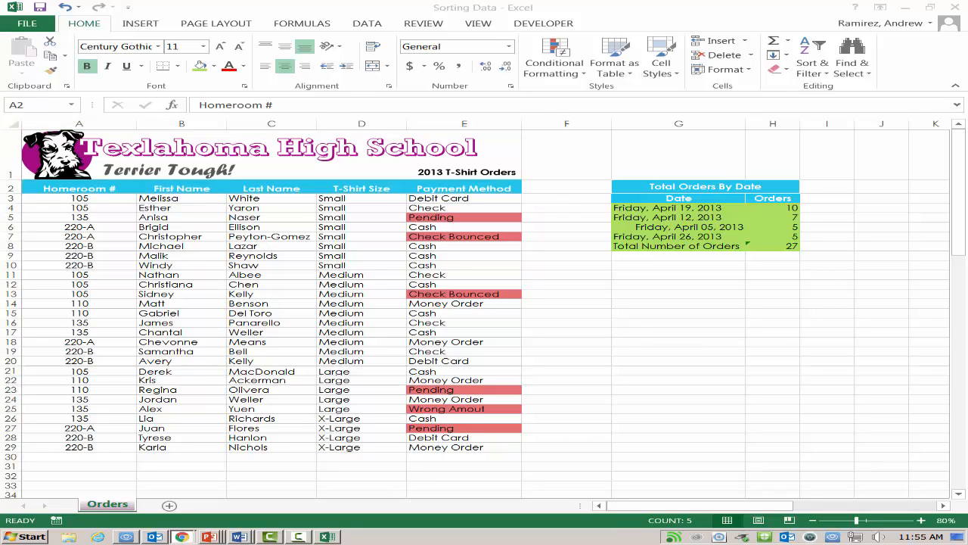
Step: Add the keyword "Orders" to the workbook's document properties and close the properties panel
{"action": "left_click", "coordinate": [27, 24]}
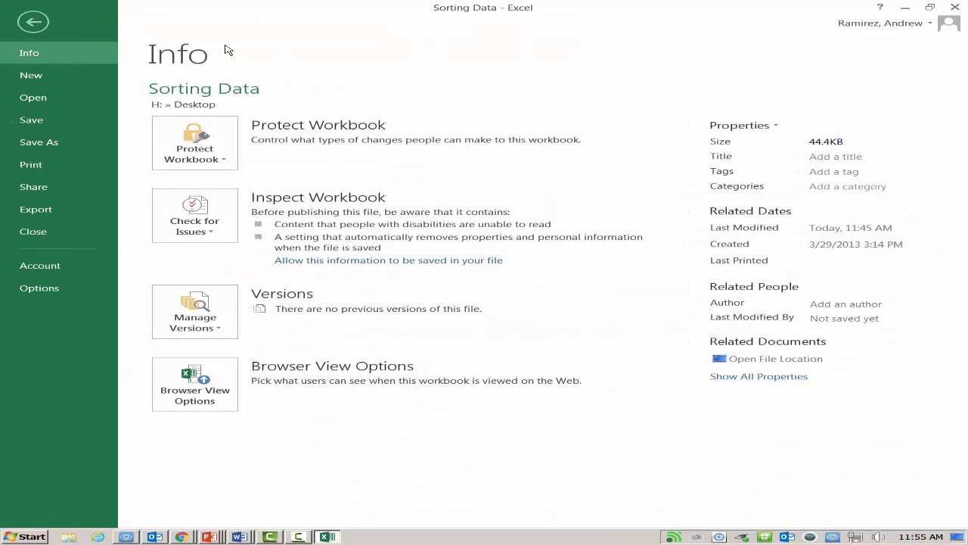
{"action": "left_click", "coordinate": [757, 376]}
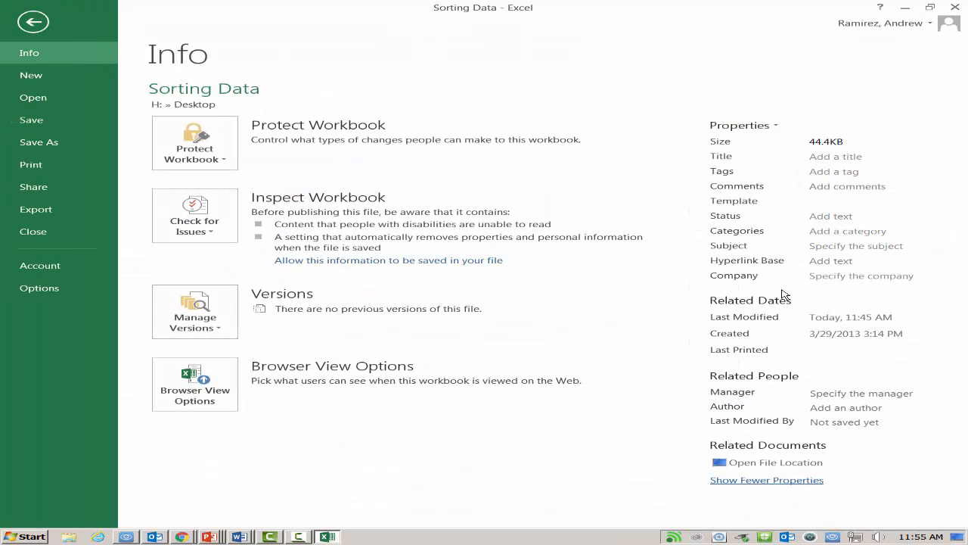
{"action": "left_click", "coordinate": [773, 126]}
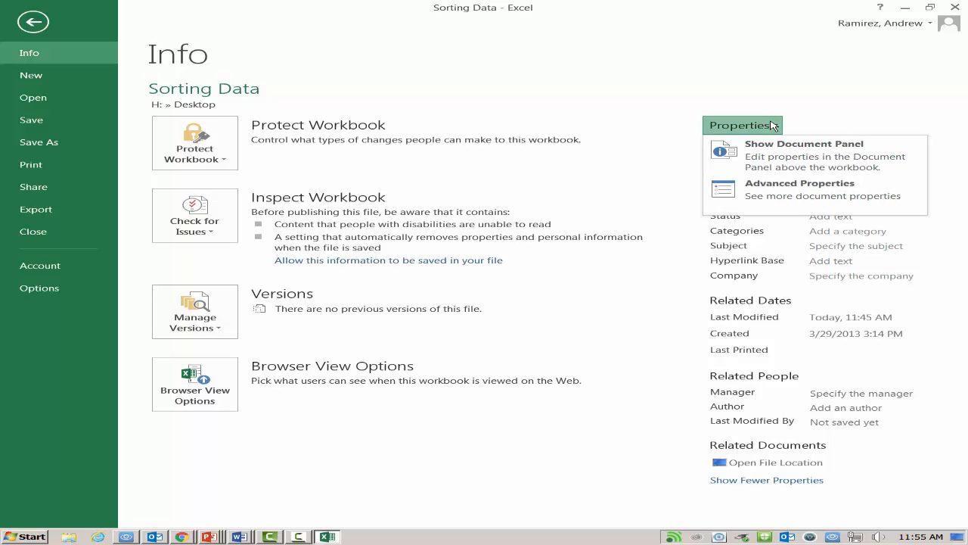
{"action": "left_click", "coordinate": [774, 156]}
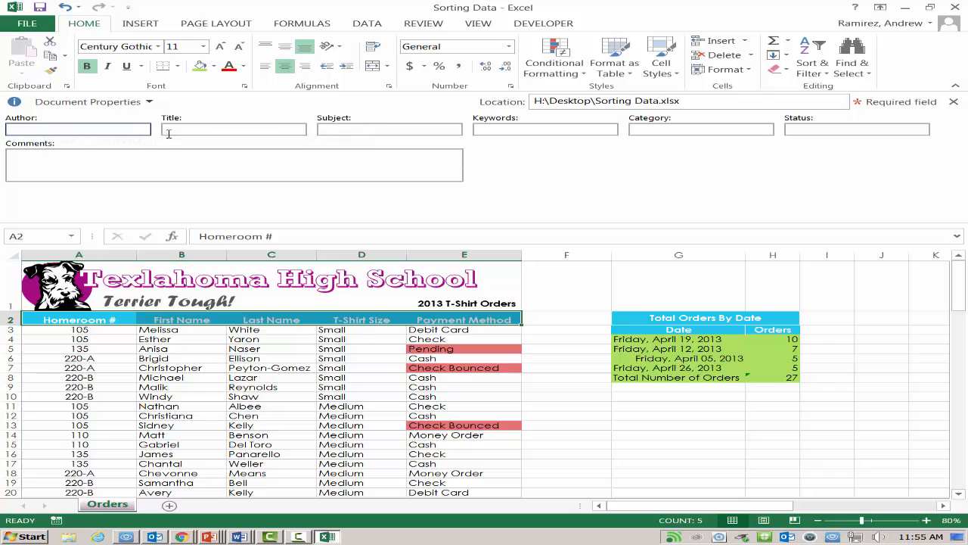
{"action": "left_click", "coordinate": [540, 132]}
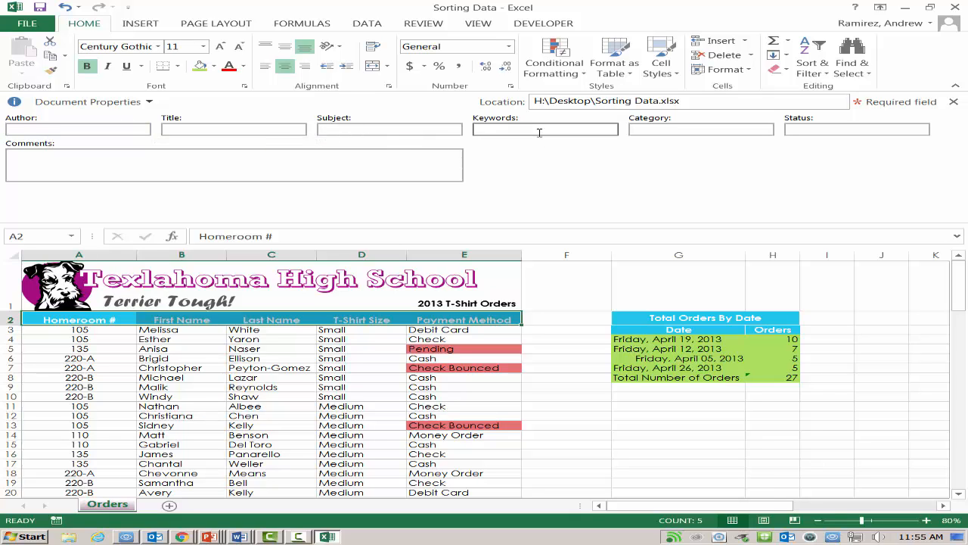
{"action": "left_click", "coordinate": [539, 132]}
{"action": "type", "text": "Orders"}
{"action": "left_click", "coordinate": [955, 102]}
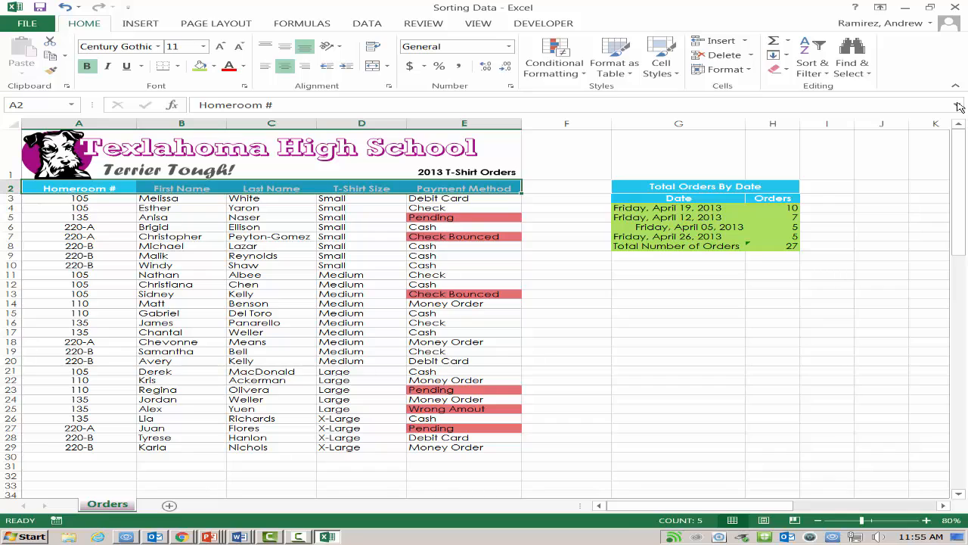
{"action": "left_click", "coordinate": [637, 368]}
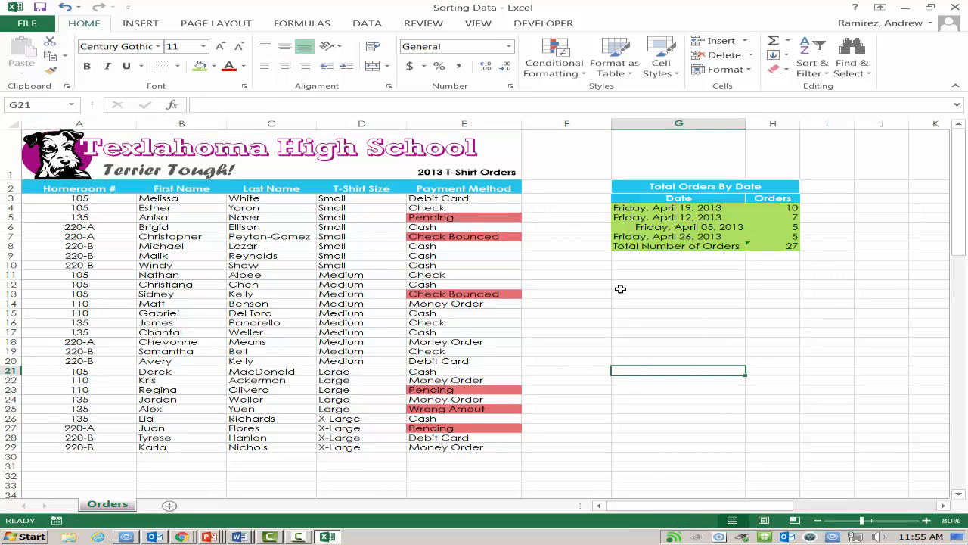
{"action": "left_click", "coordinate": [781, 249]}
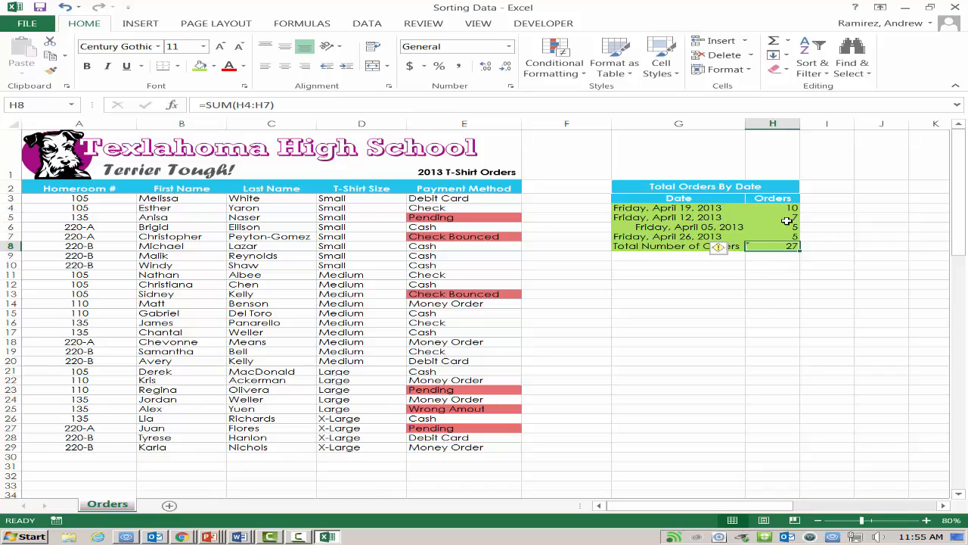
{"action": "left_click", "coordinate": [578, 314]}
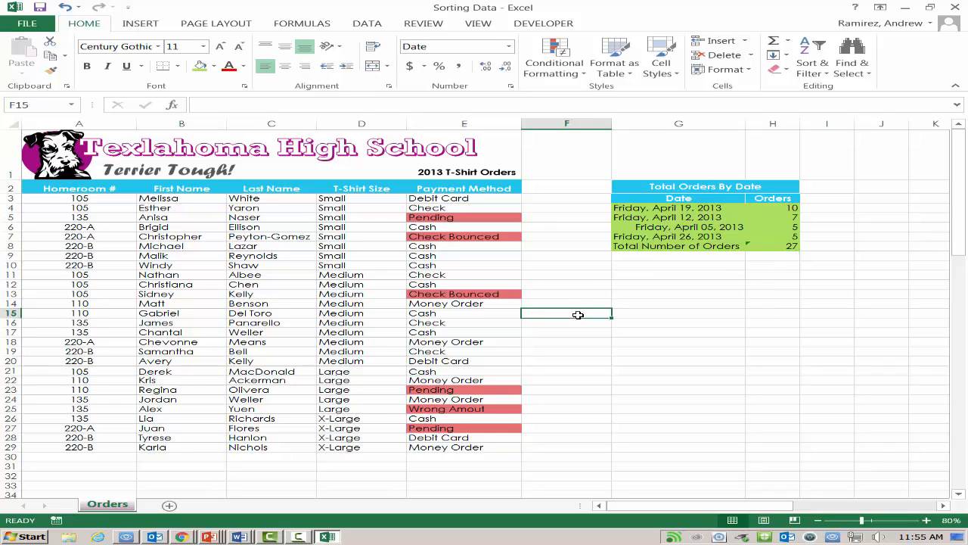